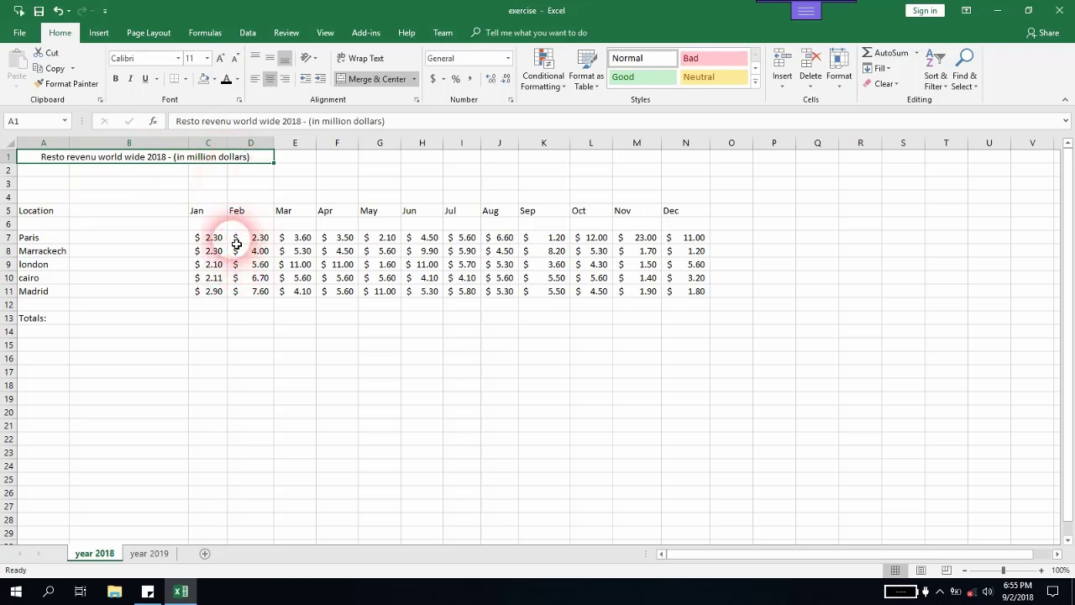
# Clear the month headers Feb through Dec in cells D5:N5, keeping the Jan header
pyautogui.click(42, 211)
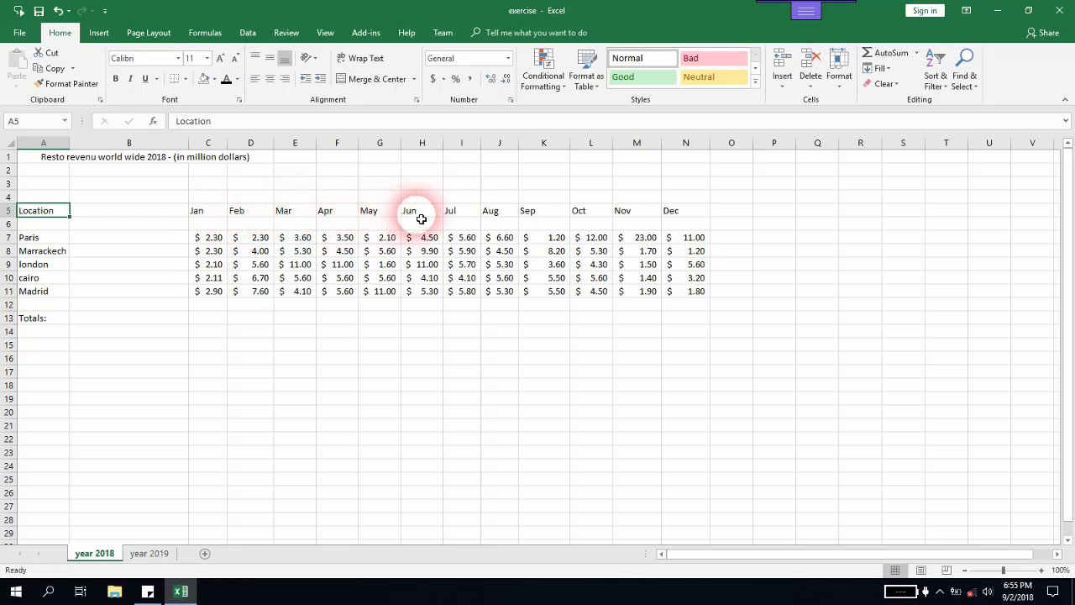
pyautogui.click(256, 213)
pyautogui.moveTo(256, 212); pyautogui.dragTo(682, 214)
pyautogui.press('Delete')
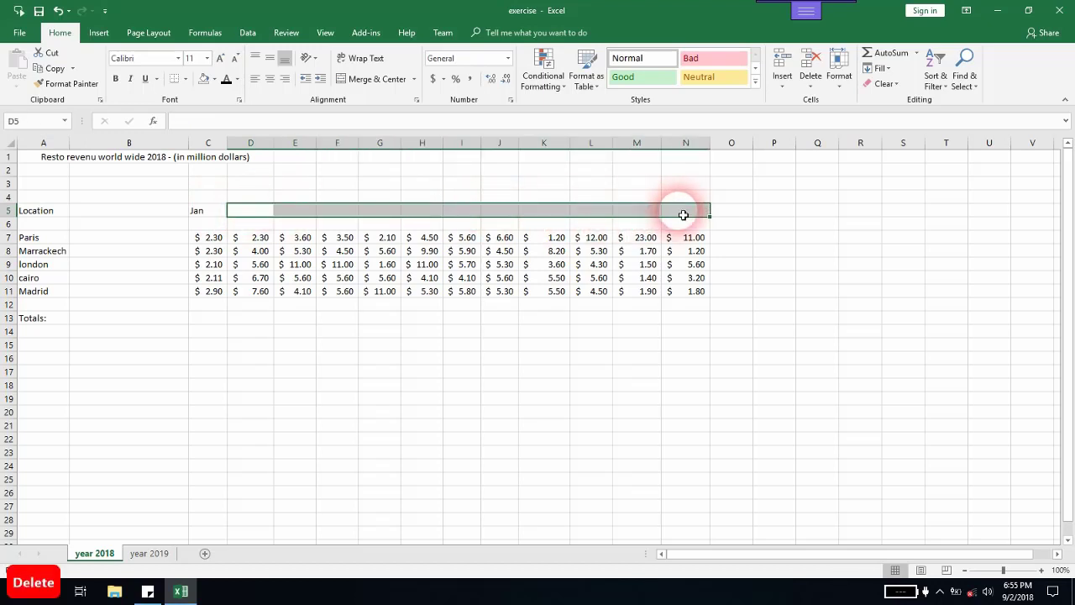
# Enter Jan in C5 and autofill the month headers across to Dec in N5
pyautogui.click(197, 212)
pyautogui.write('Jan')
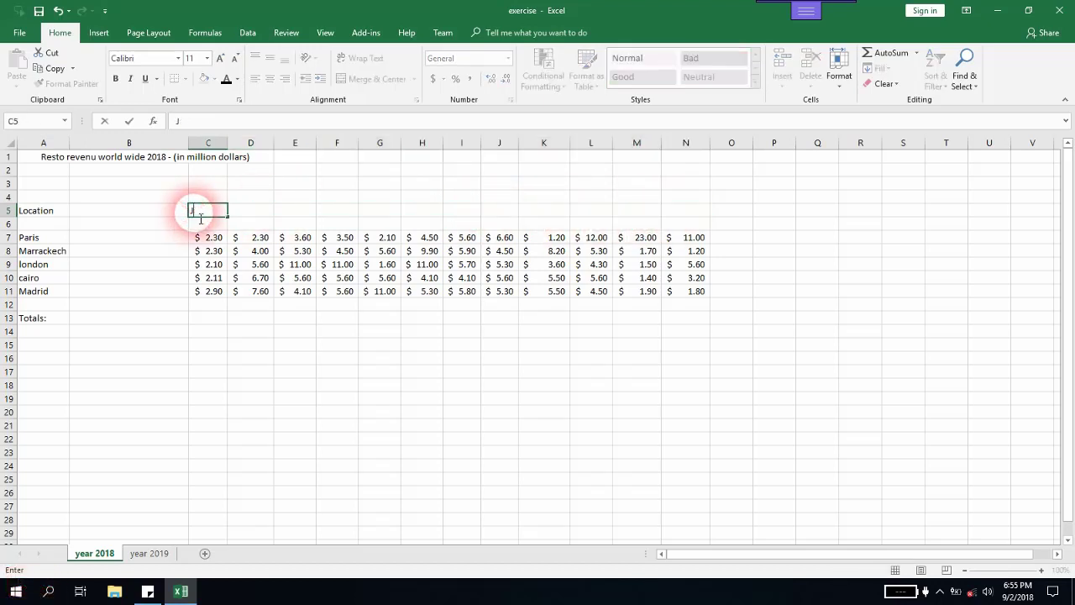
pyautogui.click(242, 201)
pyautogui.click(224, 211)
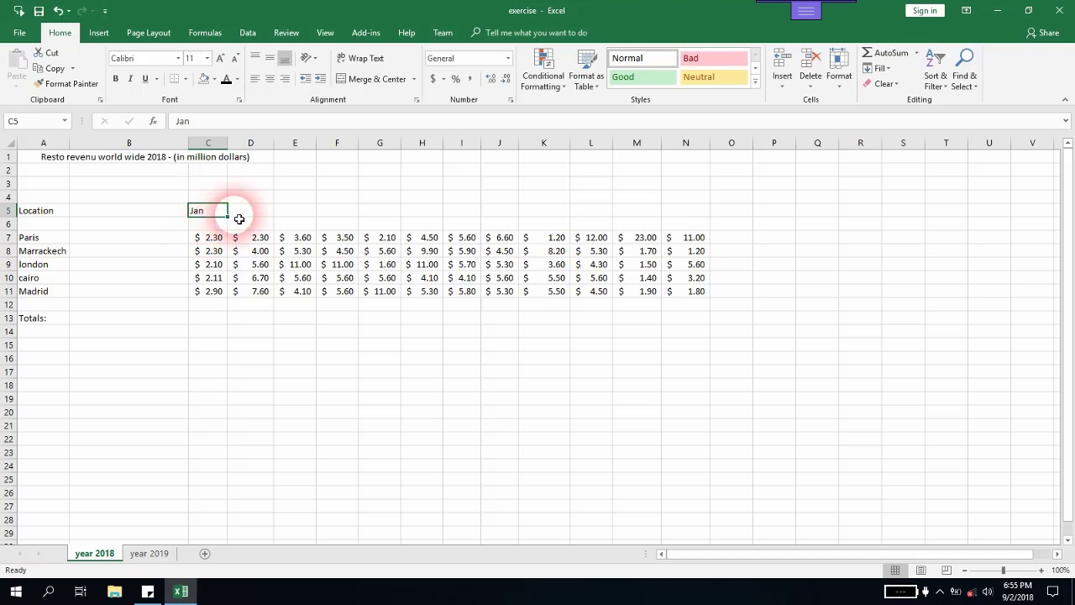
pyautogui.moveTo(232, 222); pyautogui.dragTo(711, 221)
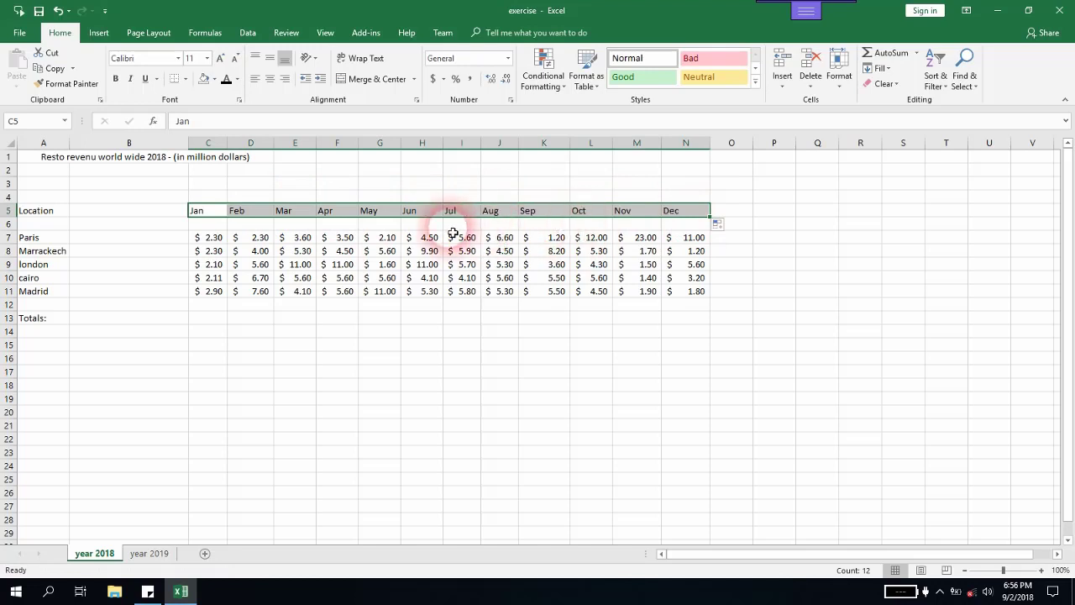
pyautogui.click(210, 212)
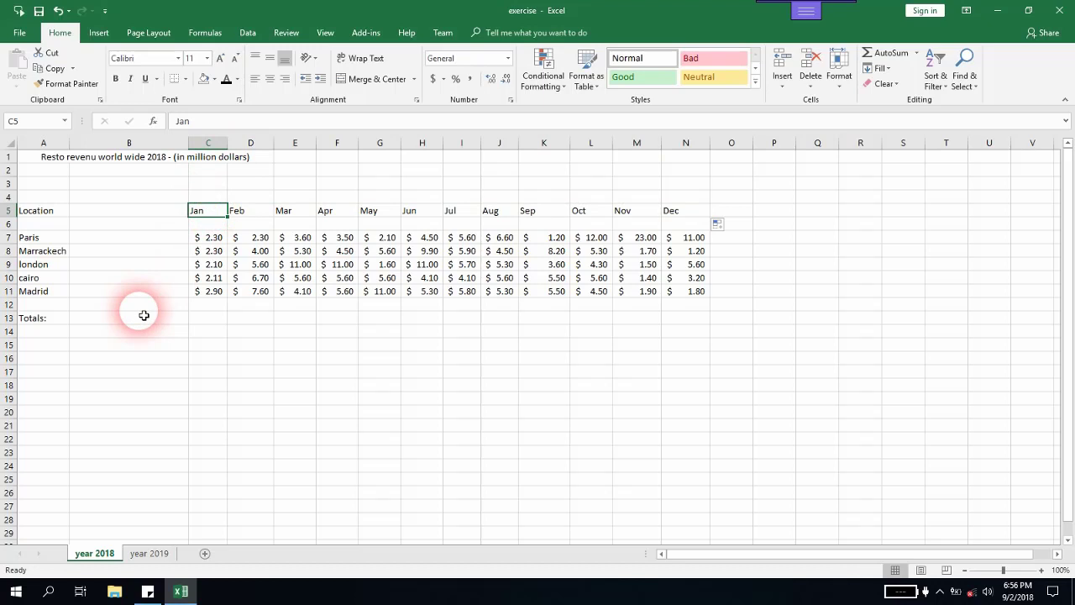
pyautogui.press('alt')
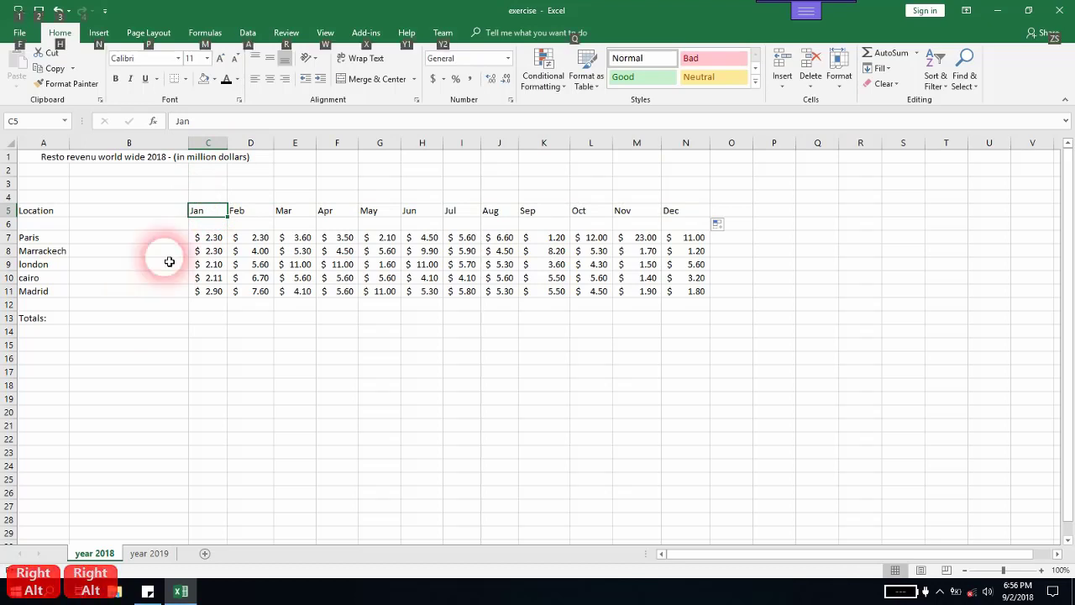
pyautogui.click(206, 318)
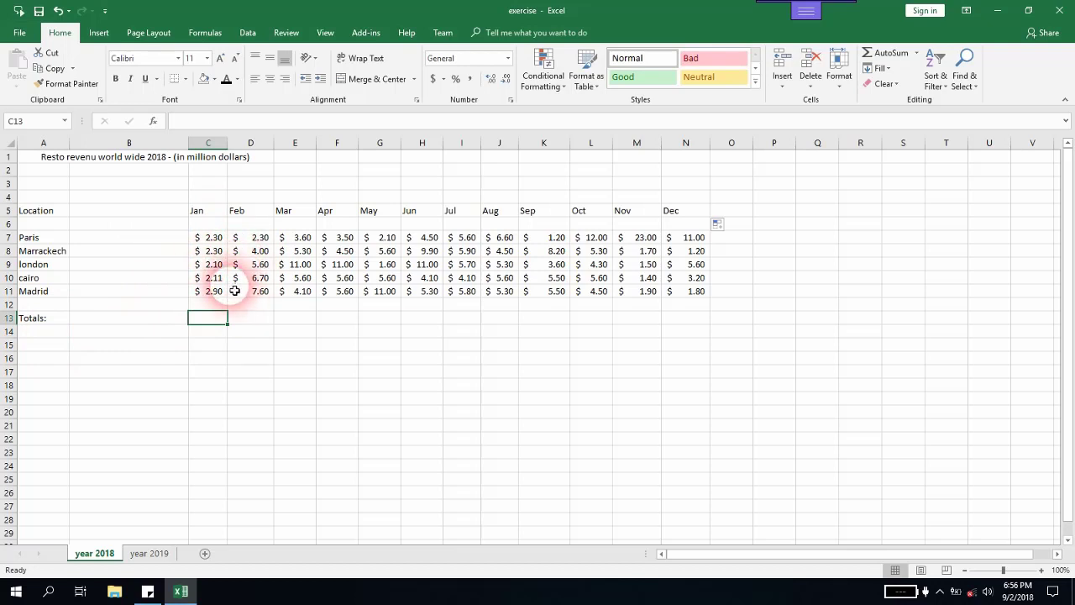
pyautogui.doubleClick(220, 324)
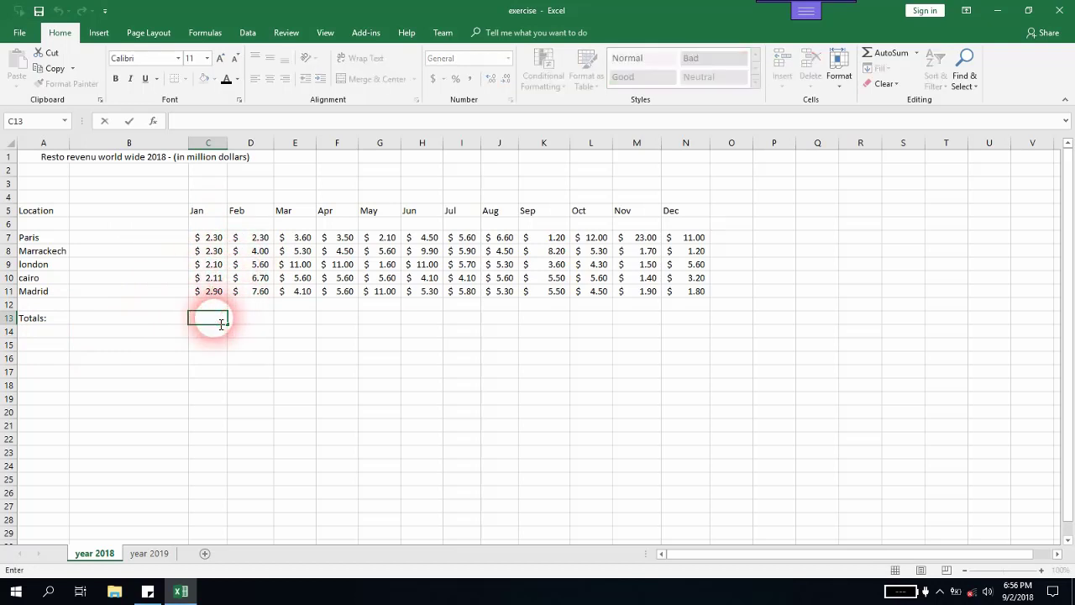
pyautogui.click(63, 320)
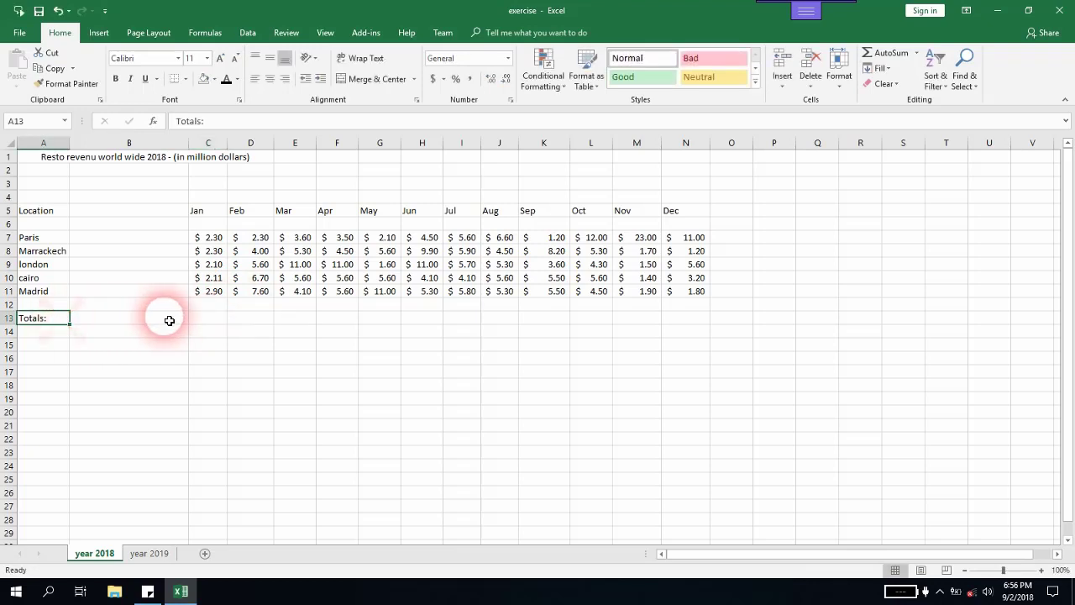
# Total the January revenues in cell C13 with the formula =C7+C8+C9+C10+C11
pyautogui.click(214, 319)
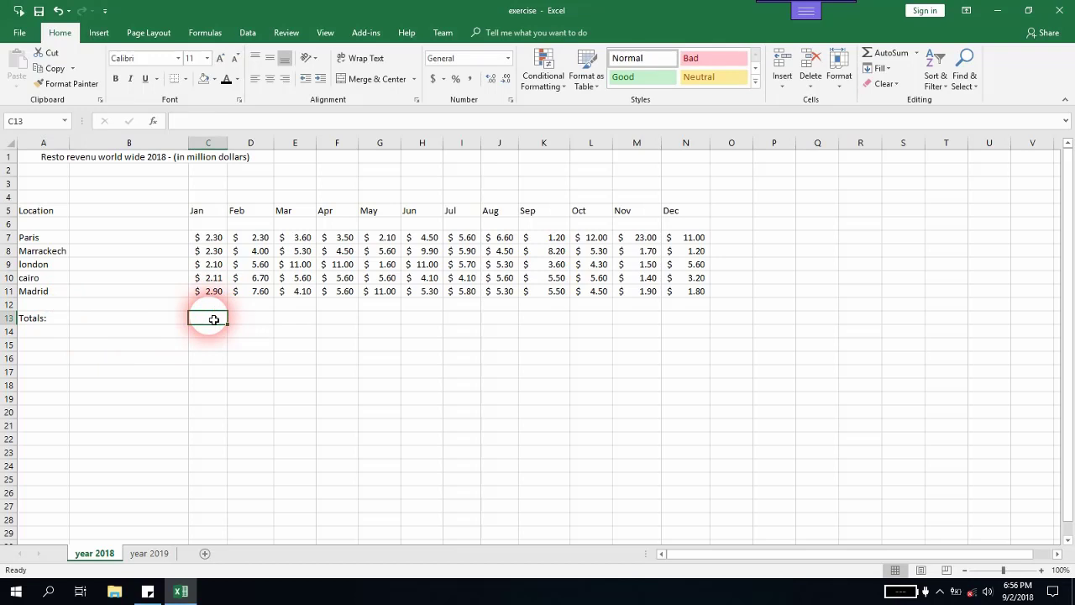
pyautogui.write('=')
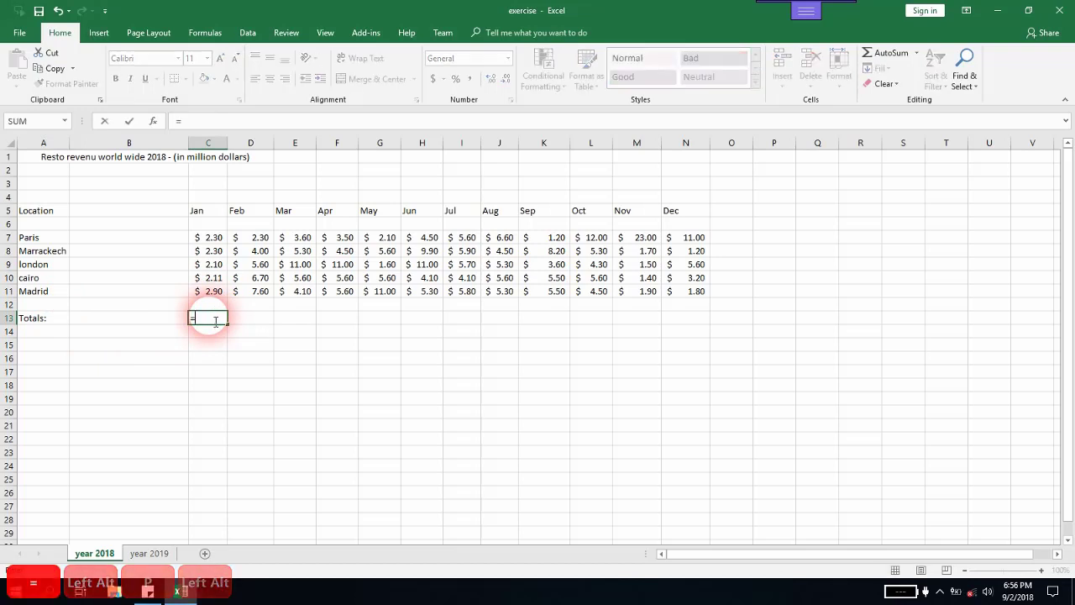
pyautogui.click(201, 124)
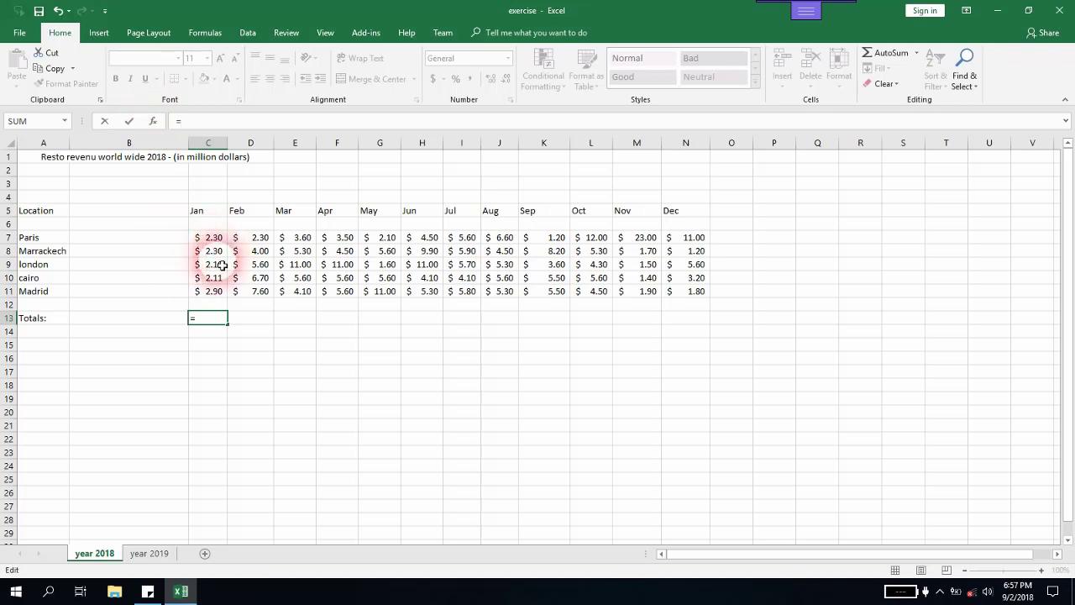
pyautogui.click(223, 325)
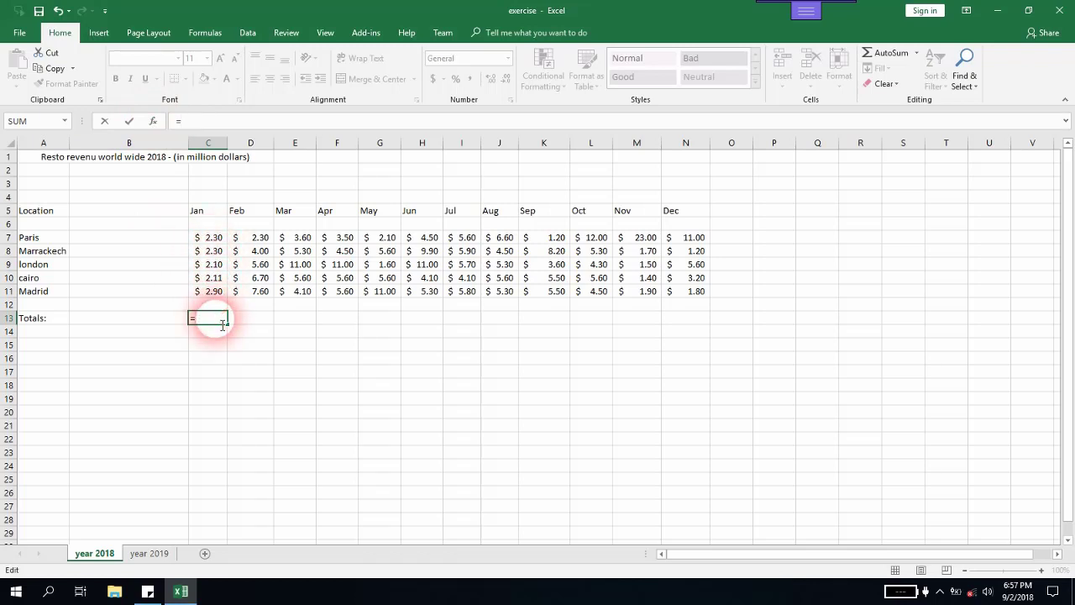
pyautogui.write('C')
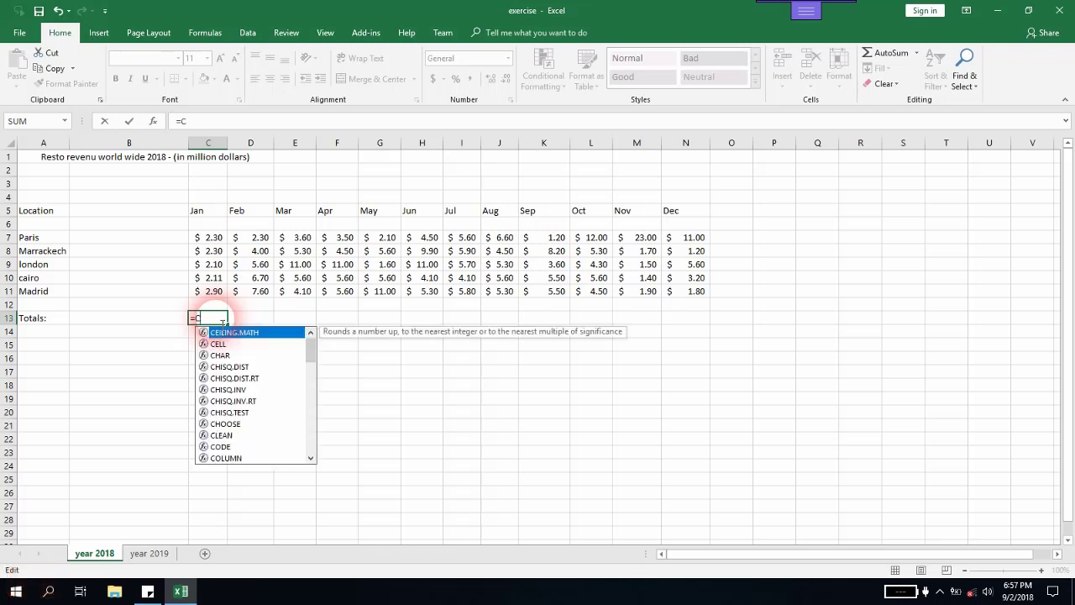
pyautogui.write('7+')
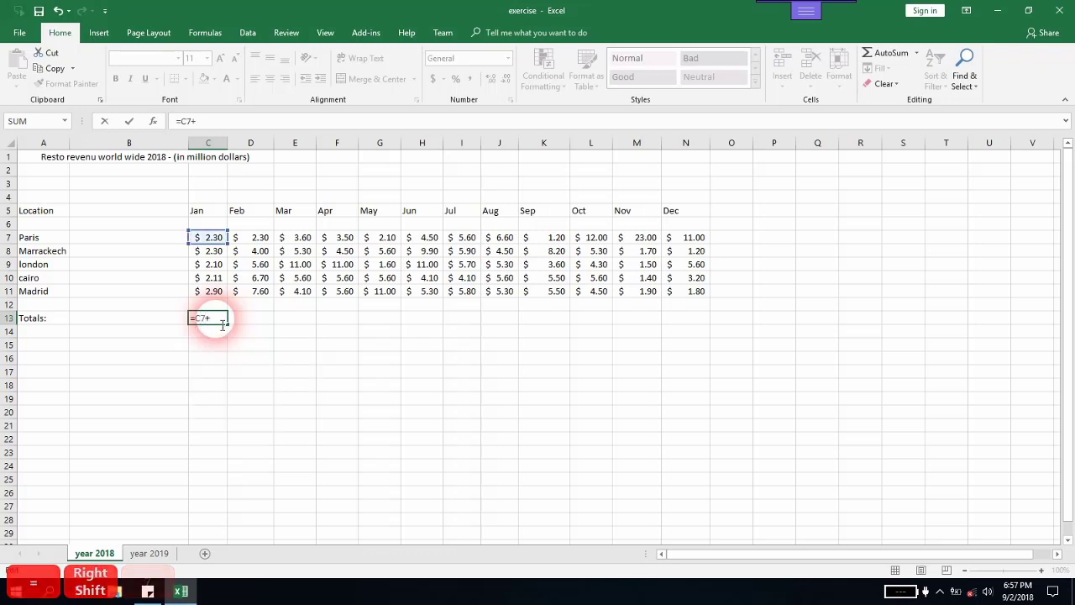
pyautogui.write('c')
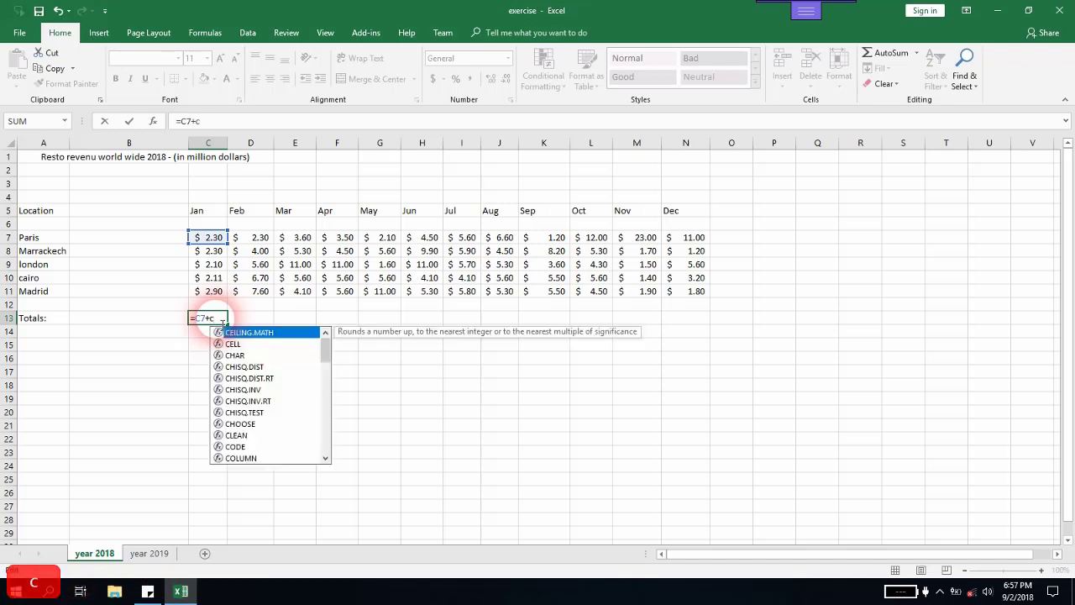
pyautogui.write('8+')
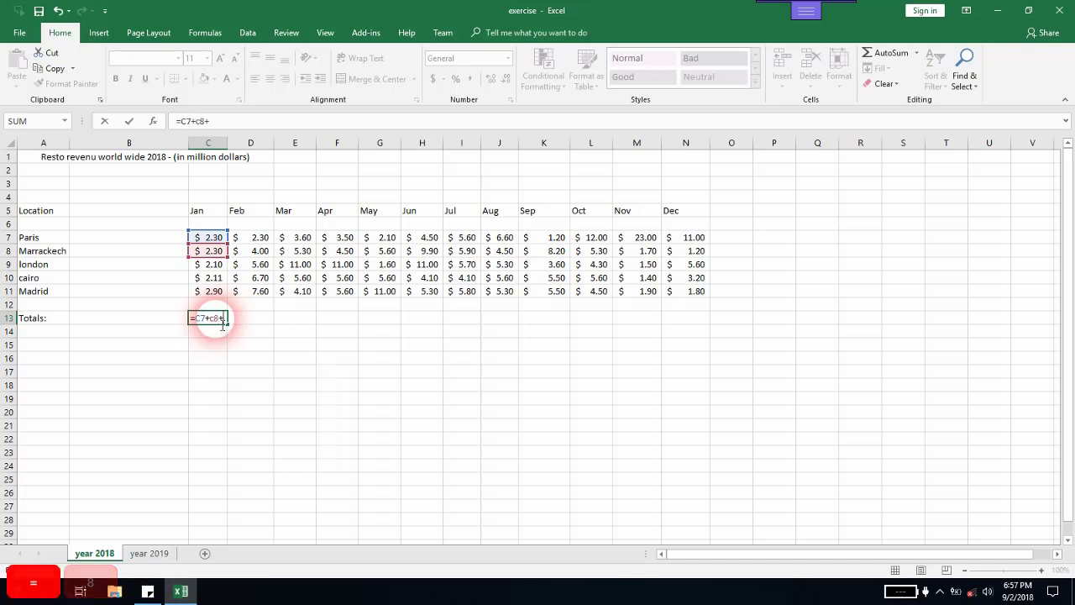
pyautogui.write('c9')
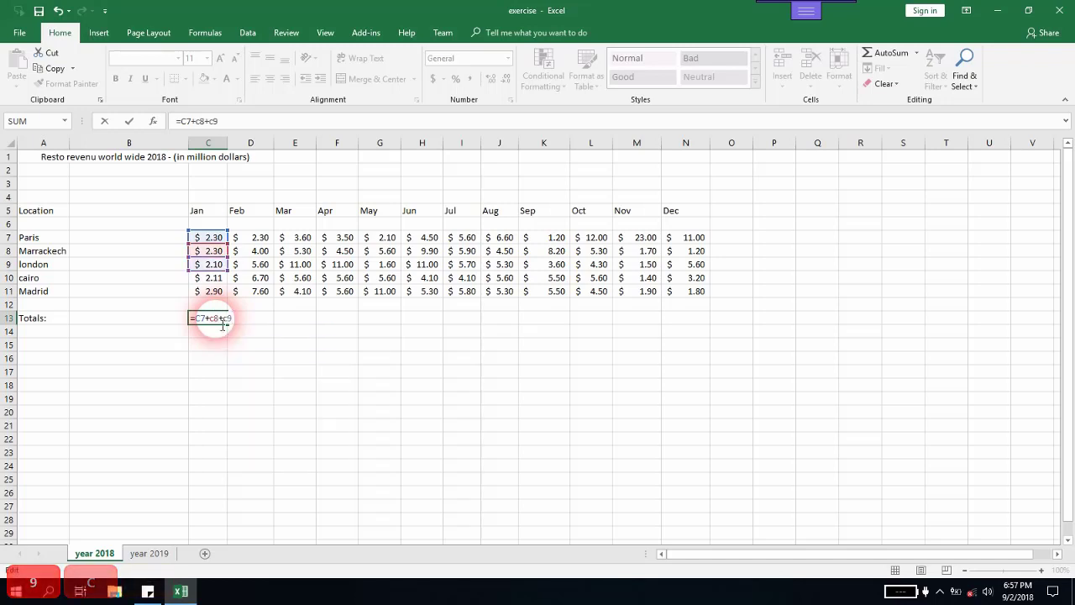
pyautogui.write('+c1')
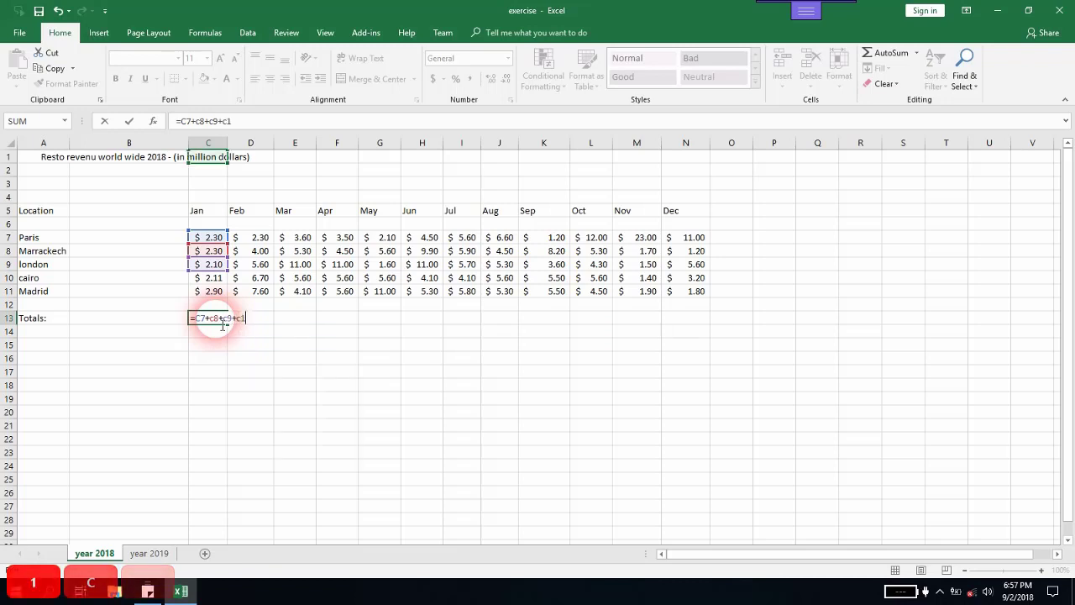
pyautogui.write('0+')
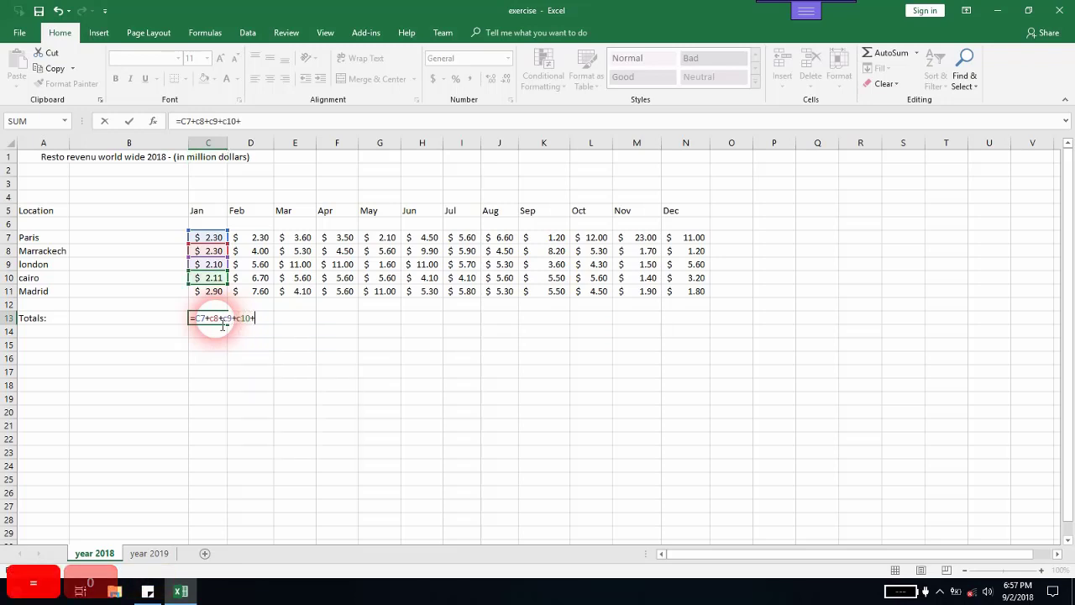
pyautogui.write('c11')
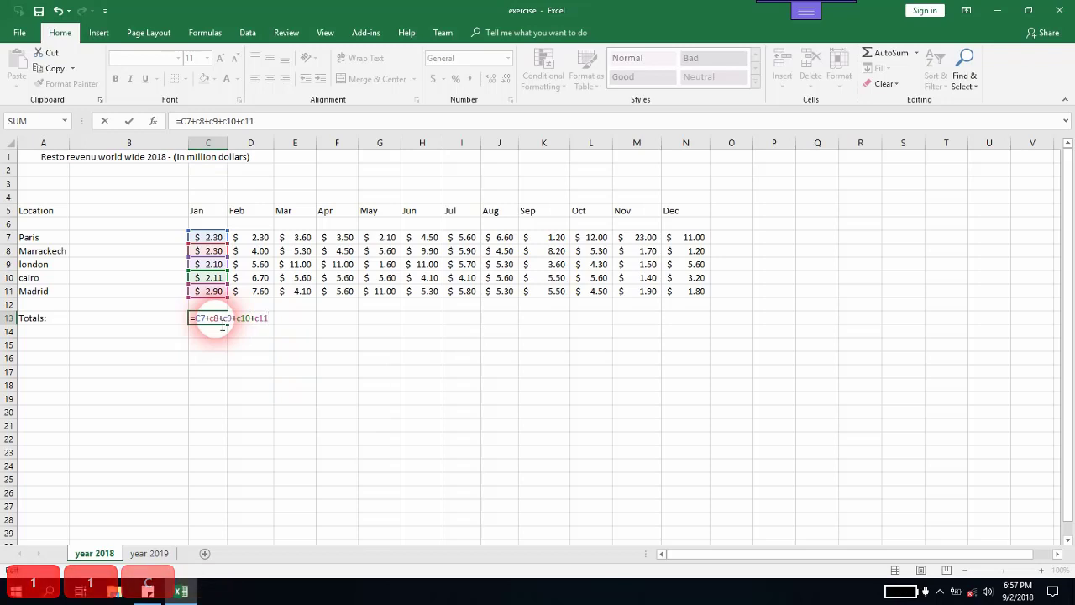
pyautogui.press('Return')
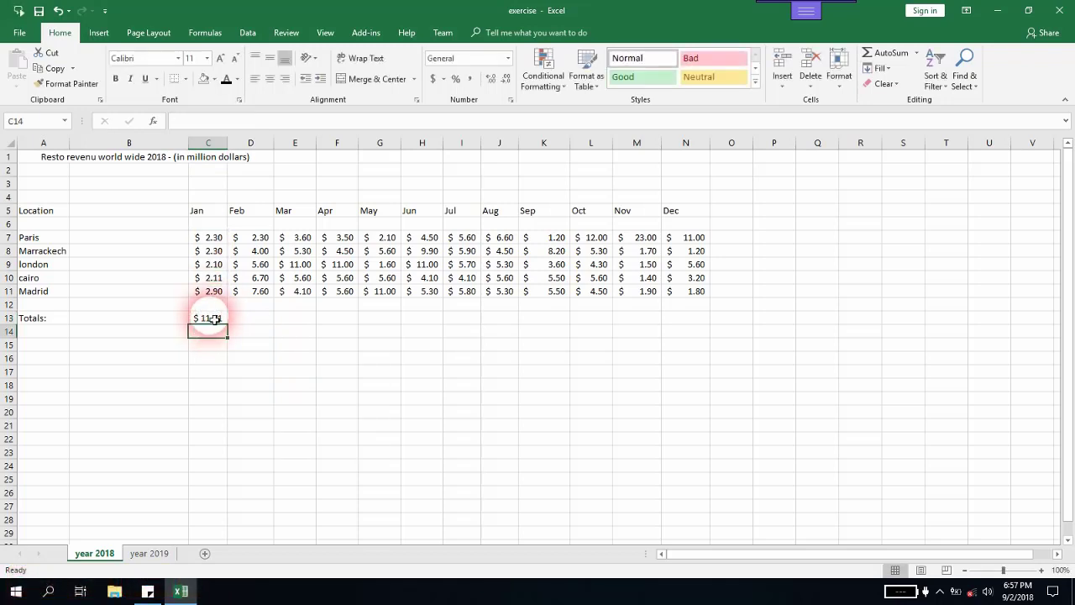
pyautogui.click(214, 319)
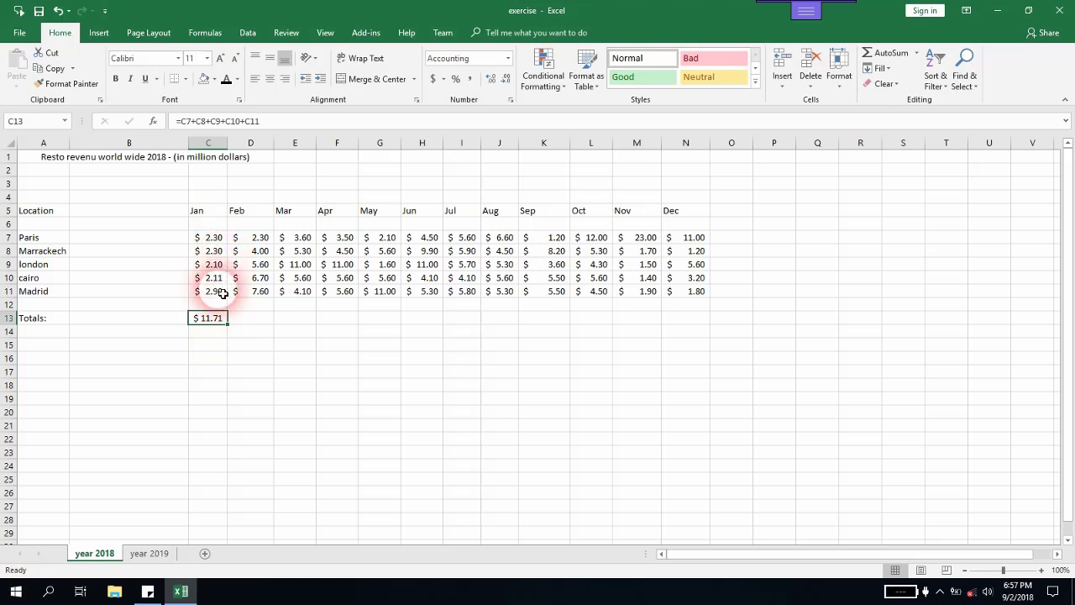
# Set the January revenue for Paris in C7 to 3.3
pyautogui.click(221, 240)
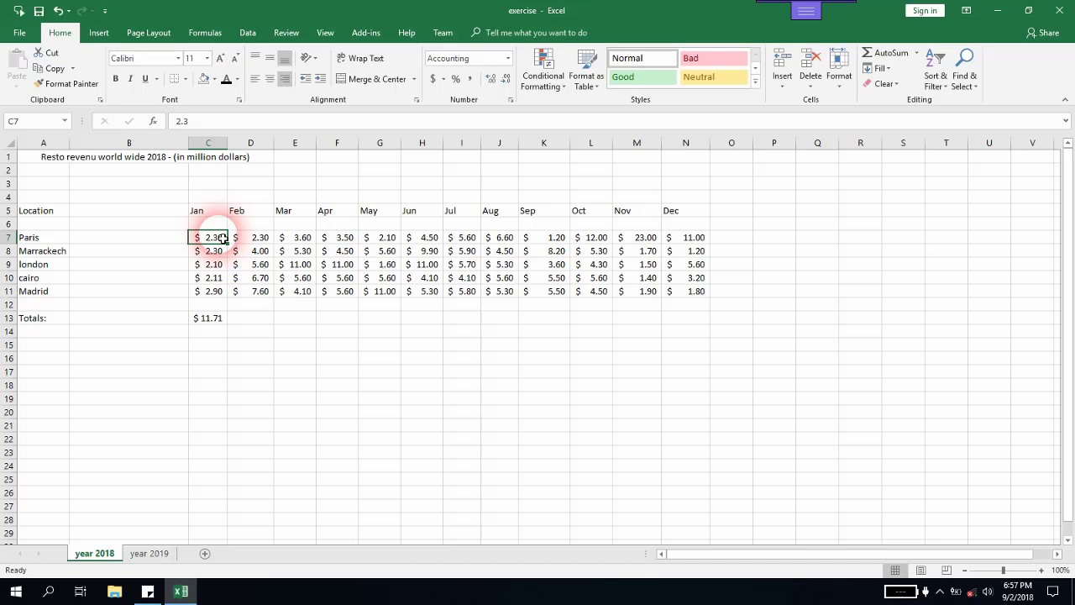
pyautogui.write('3.3')
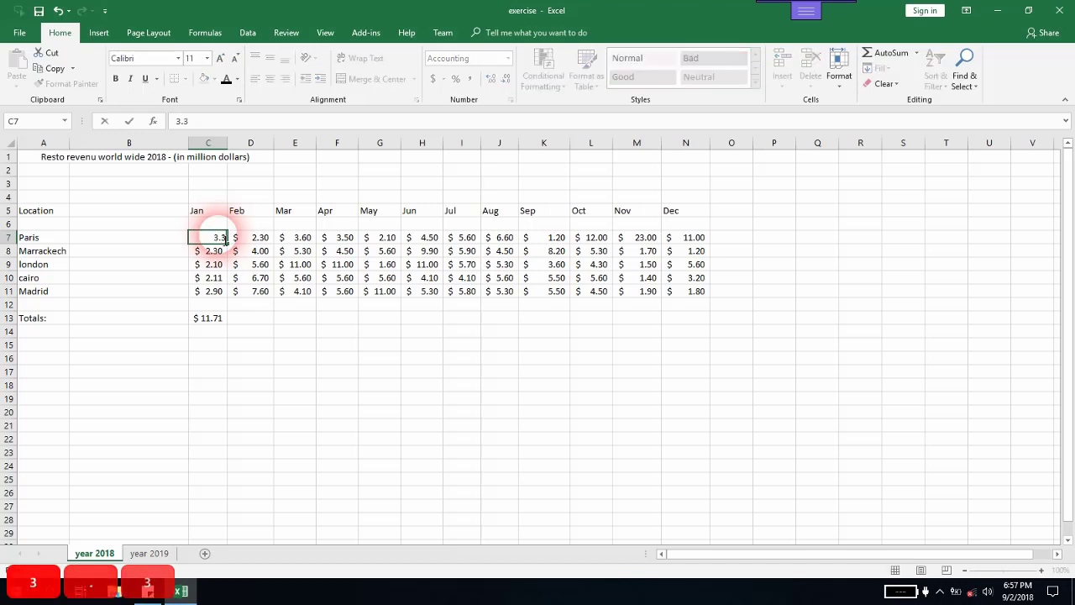
pyautogui.press('Return')
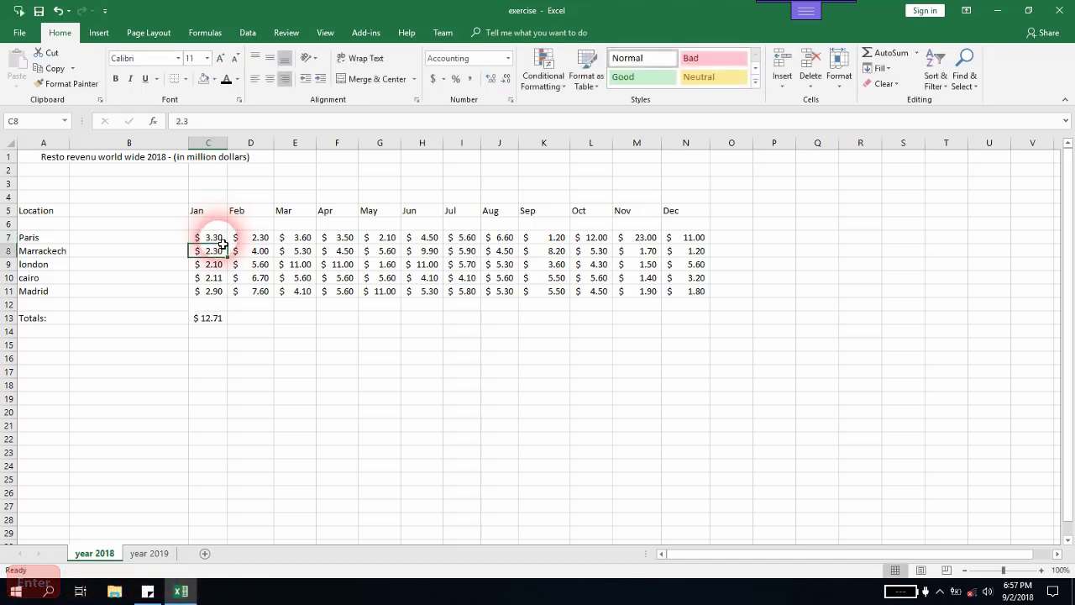
# Clear the January total formula from cell C13
pyautogui.click(212, 320)
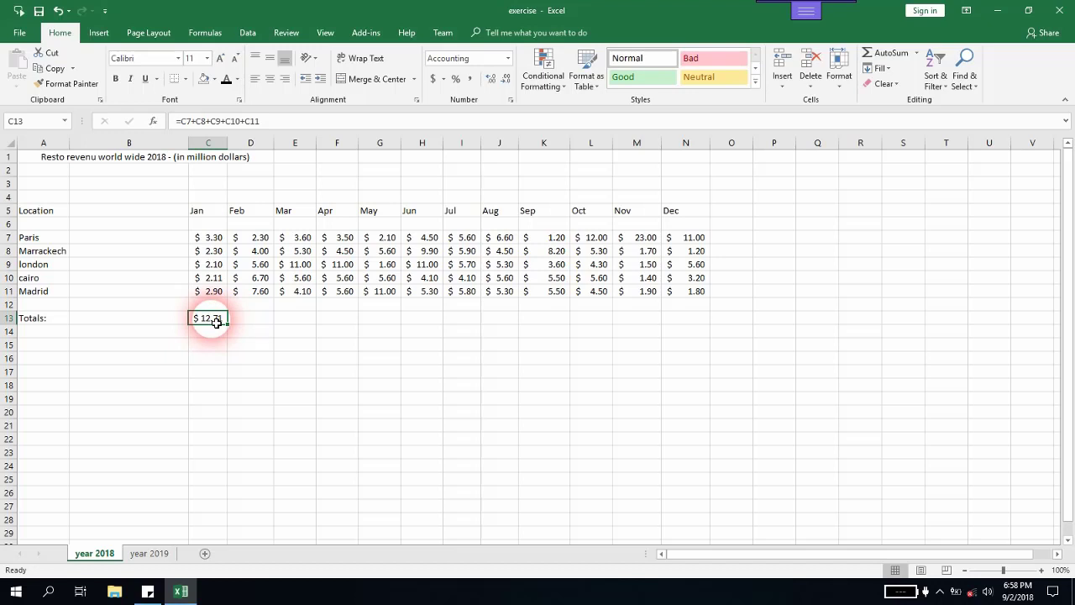
pyautogui.click(211, 333)
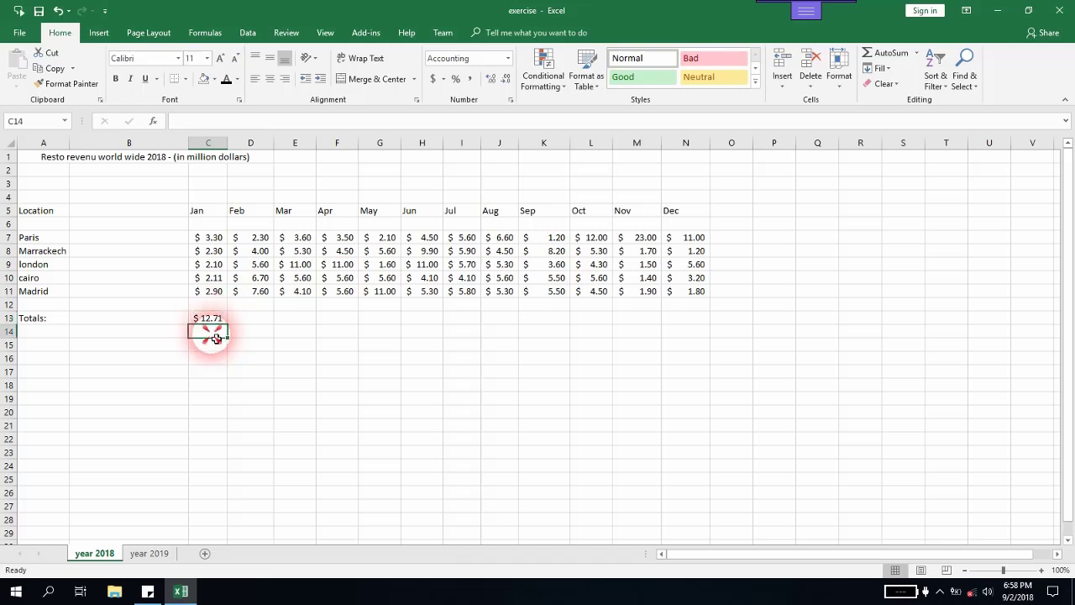
pyautogui.click(210, 319)
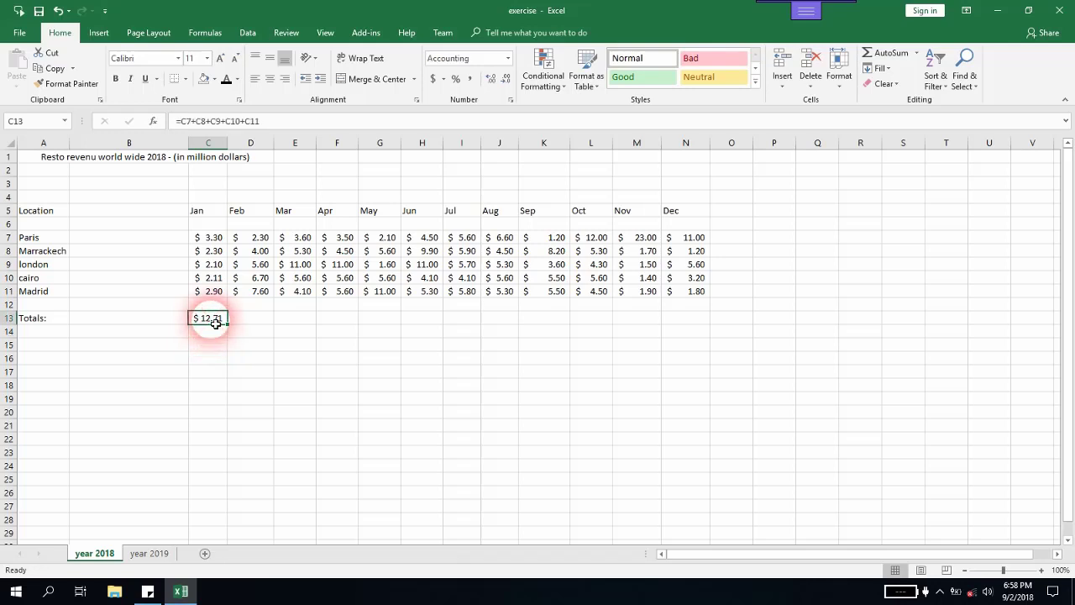
pyautogui.press('Delete')
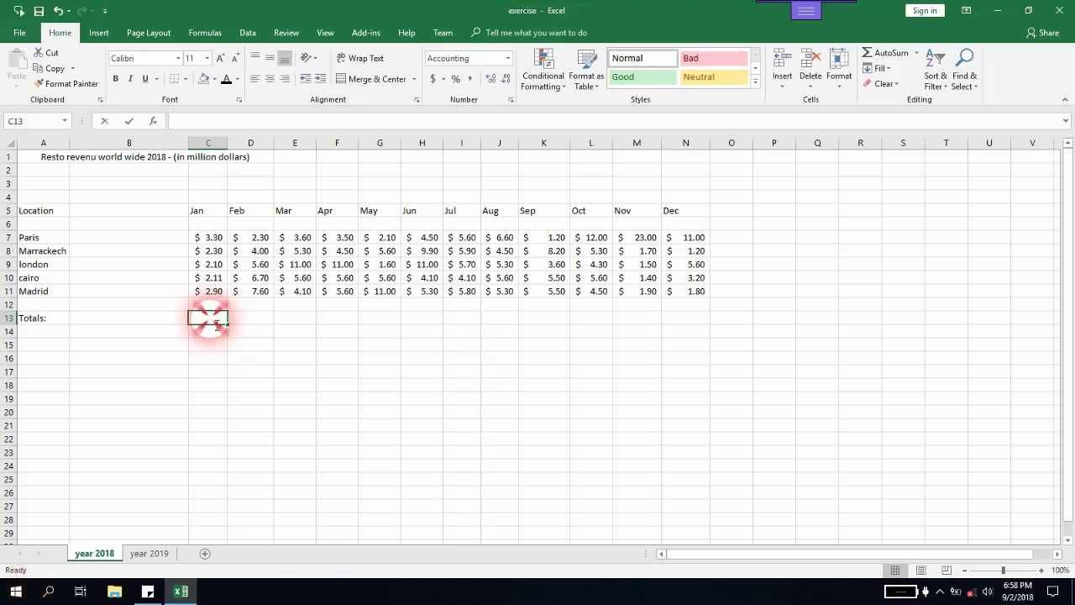
# Total the January revenues in C13 with AutoSum, correcting the summed range to C7:C11
pyautogui.doubleClick(216, 323)
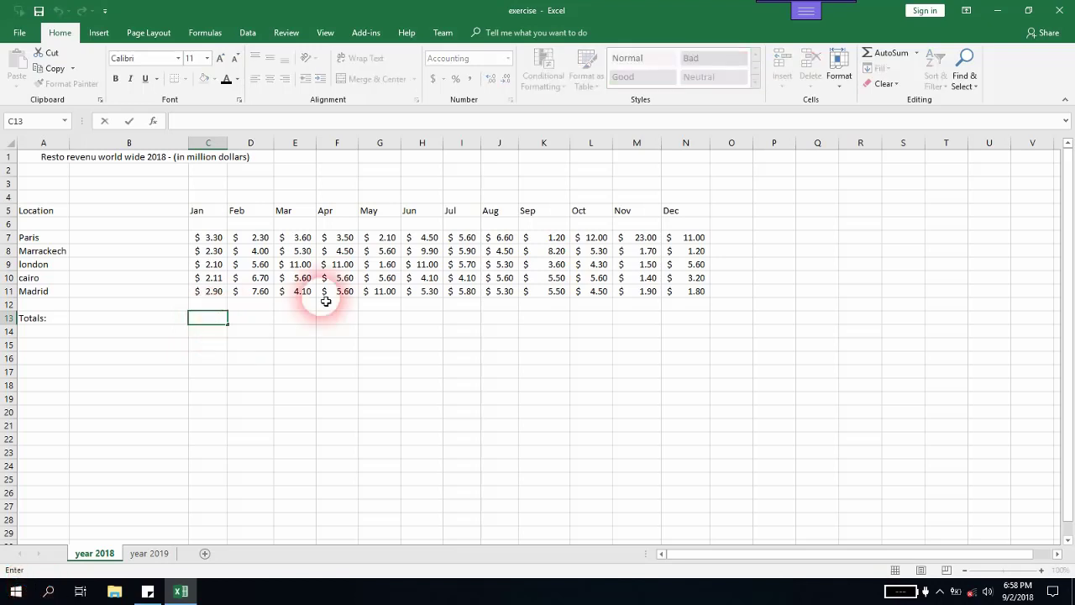
pyautogui.click(917, 54)
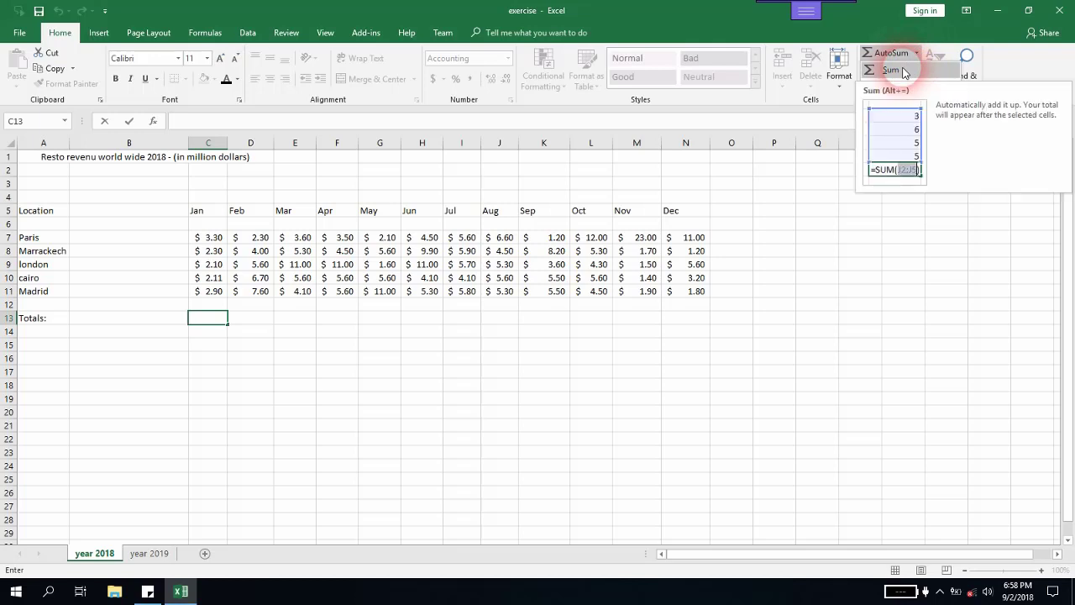
pyautogui.click(905, 73)
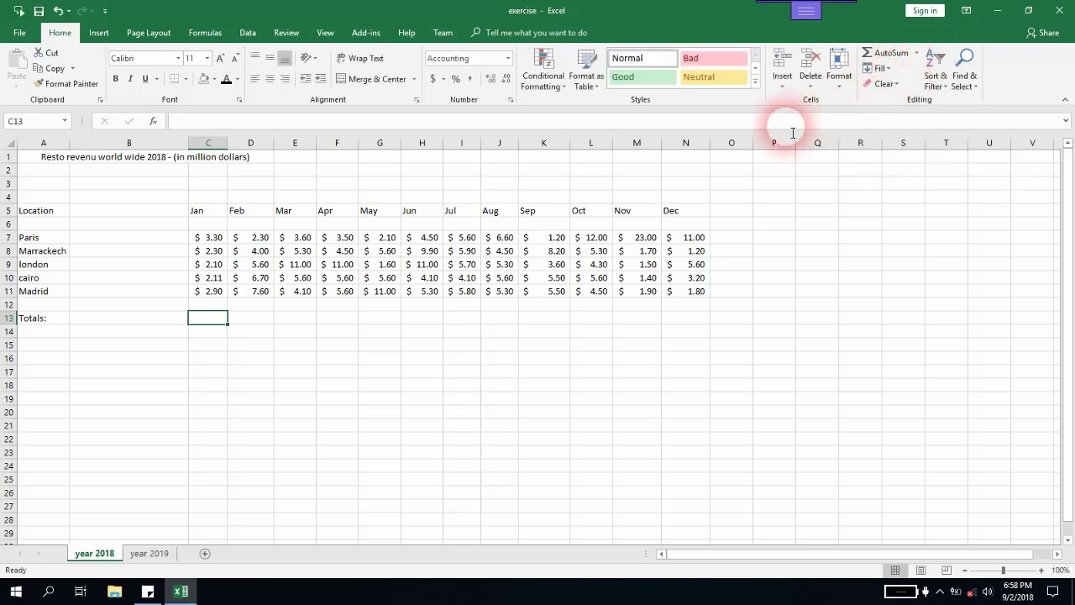
pyautogui.hotkey('alt', '=')
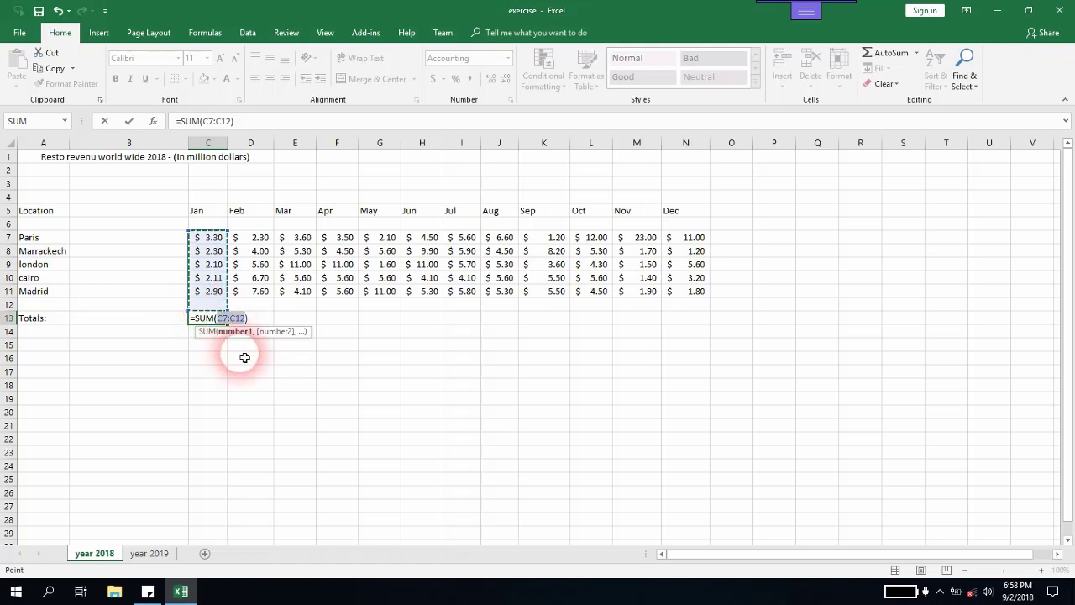
pyautogui.press('BackSpace')
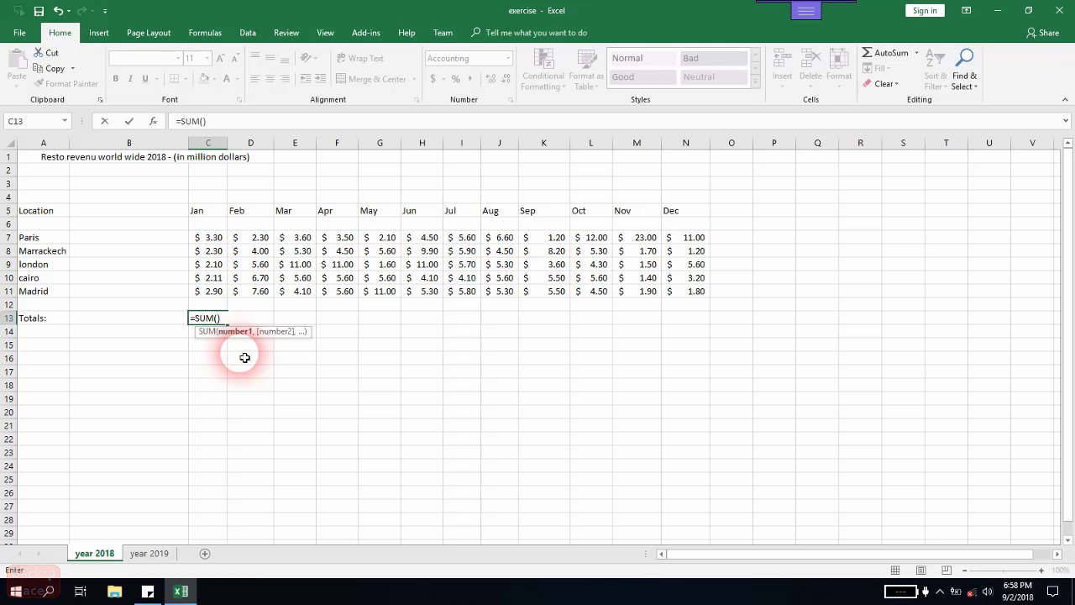
pyautogui.hotkey('ctrl', 'z')
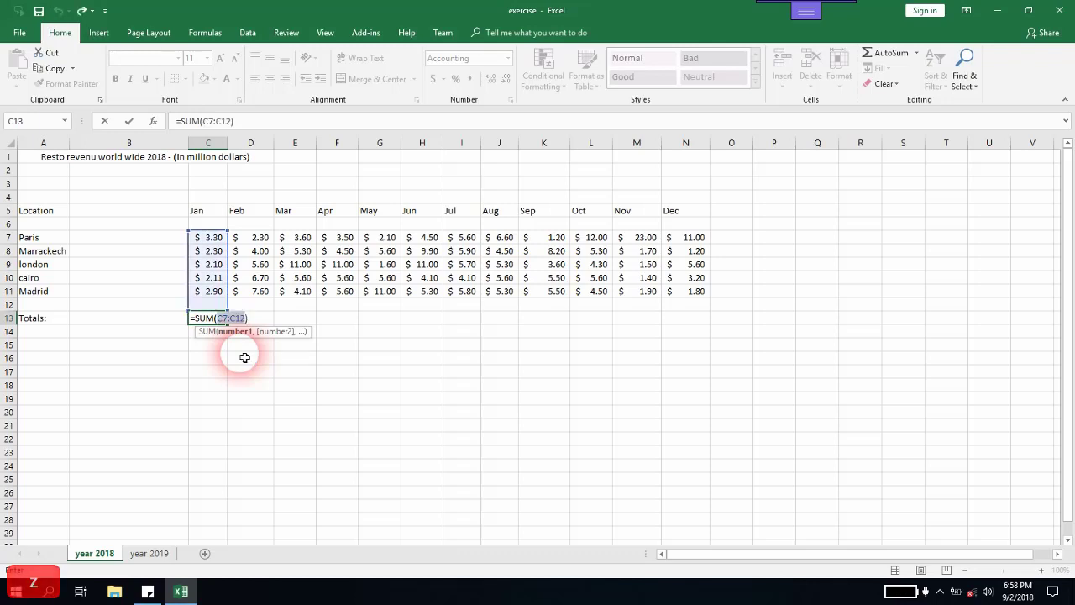
pyautogui.press('Right')
pyautogui.hotkey('ctrl', 'z')
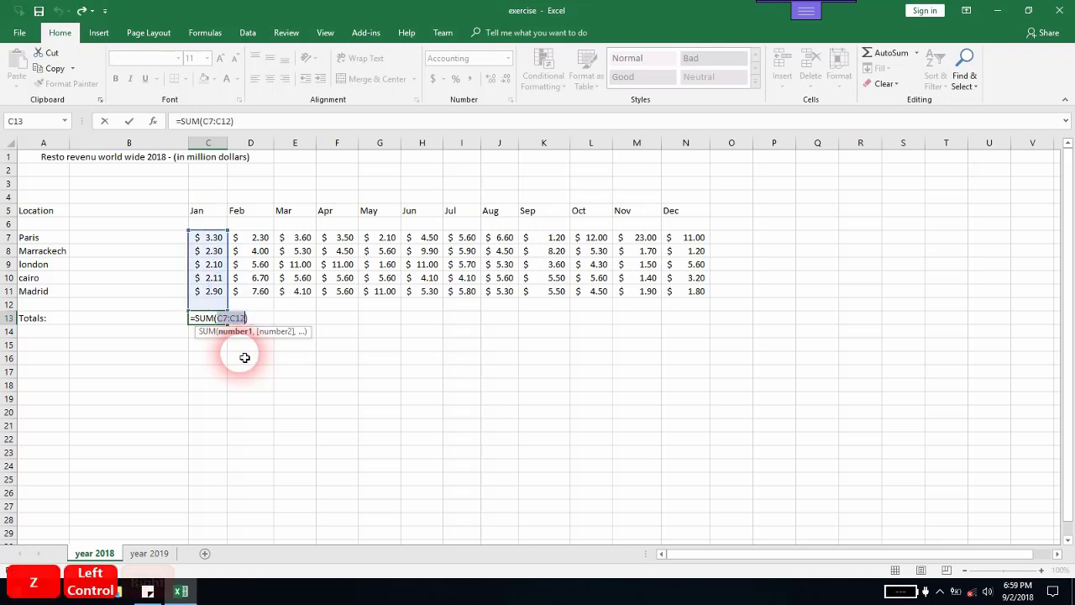
pyautogui.press('BackSpace')
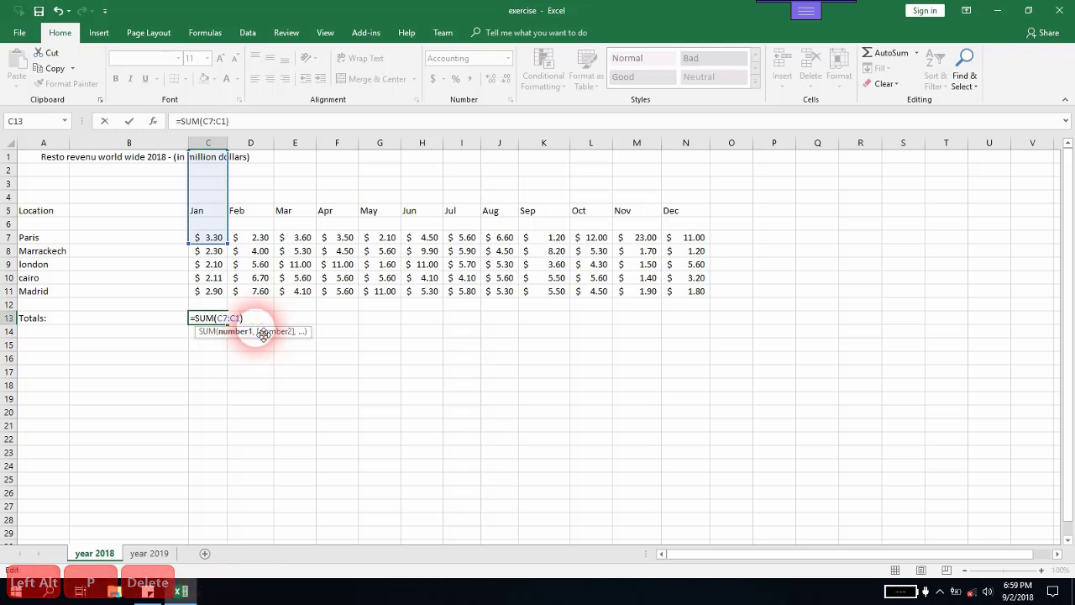
pyautogui.write('1')
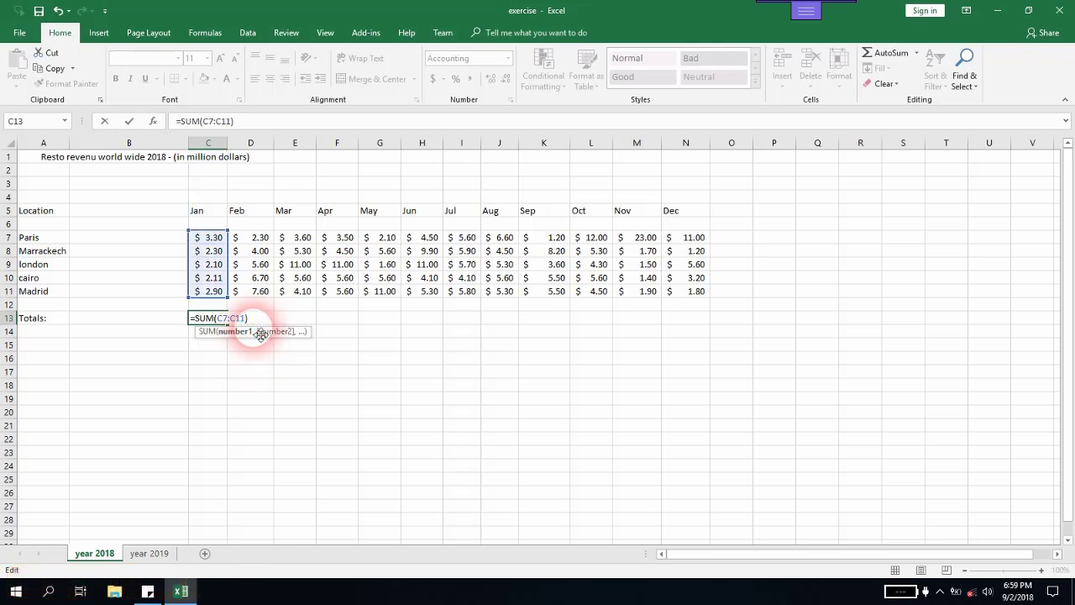
pyautogui.press('Return')
# Inspect the SUM formula in C13 and delete it from the cell
pyautogui.click(207, 317)
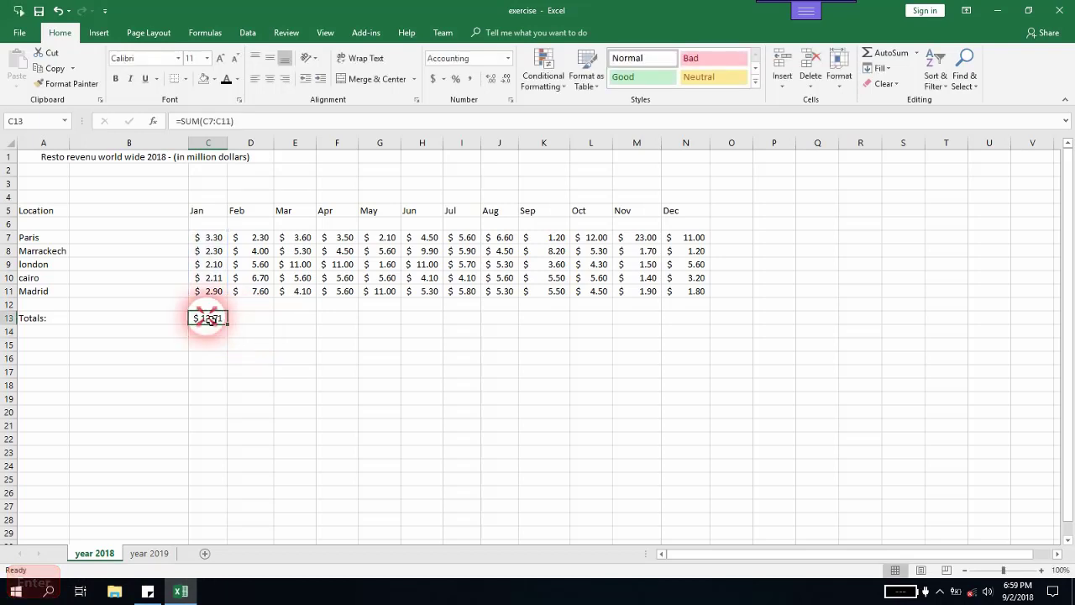
pyautogui.doubleClick(209, 320)
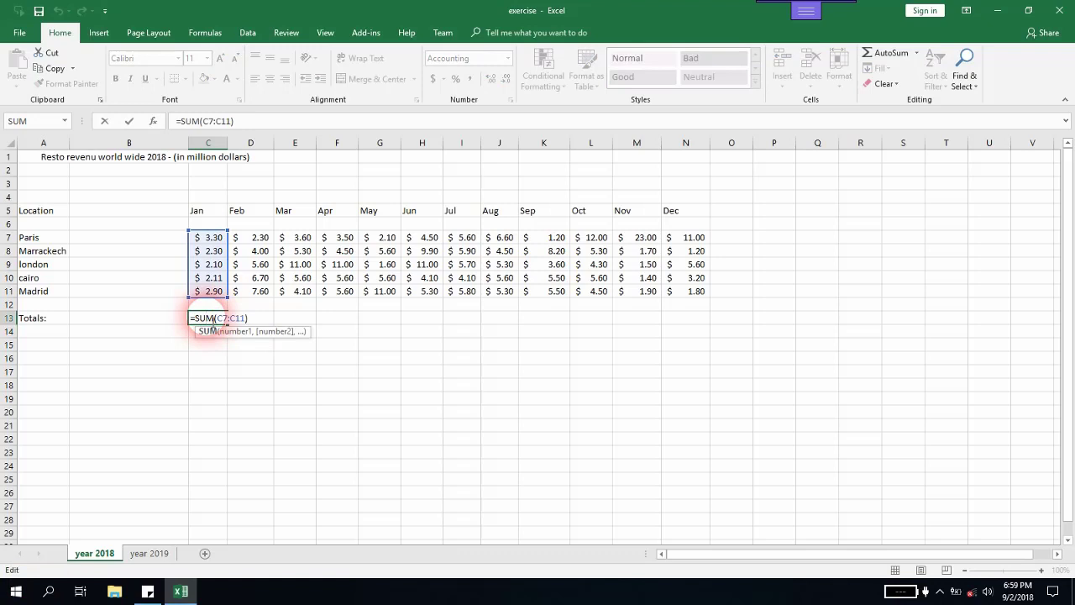
pyautogui.press('Return')
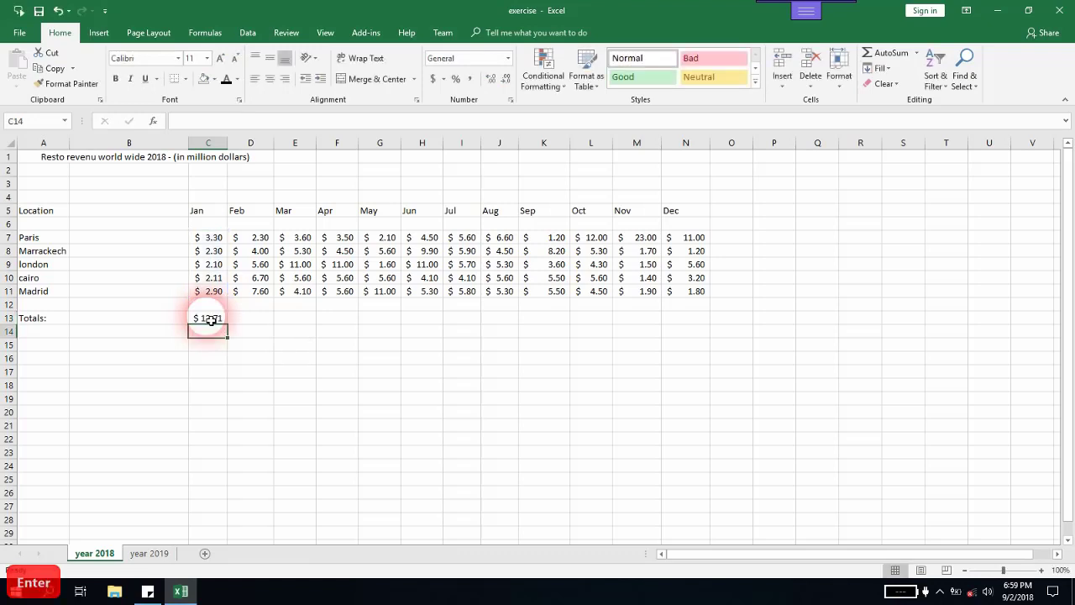
pyautogui.click(211, 320)
pyautogui.press('Delete')
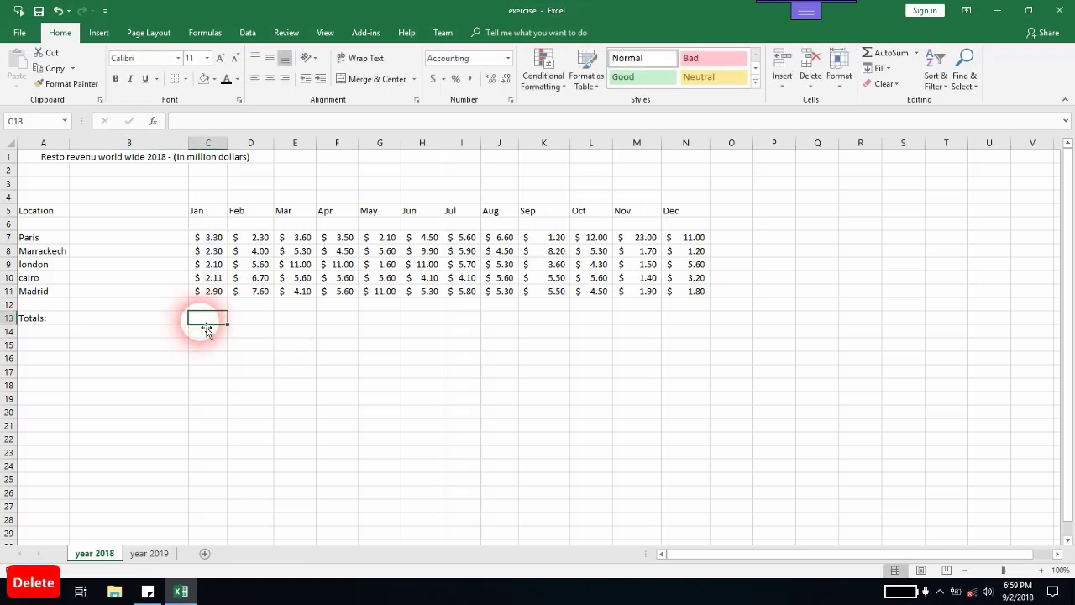
# Open the Insert Function dialog for cell C13 and look through the available function categories
pyautogui.click(205, 32)
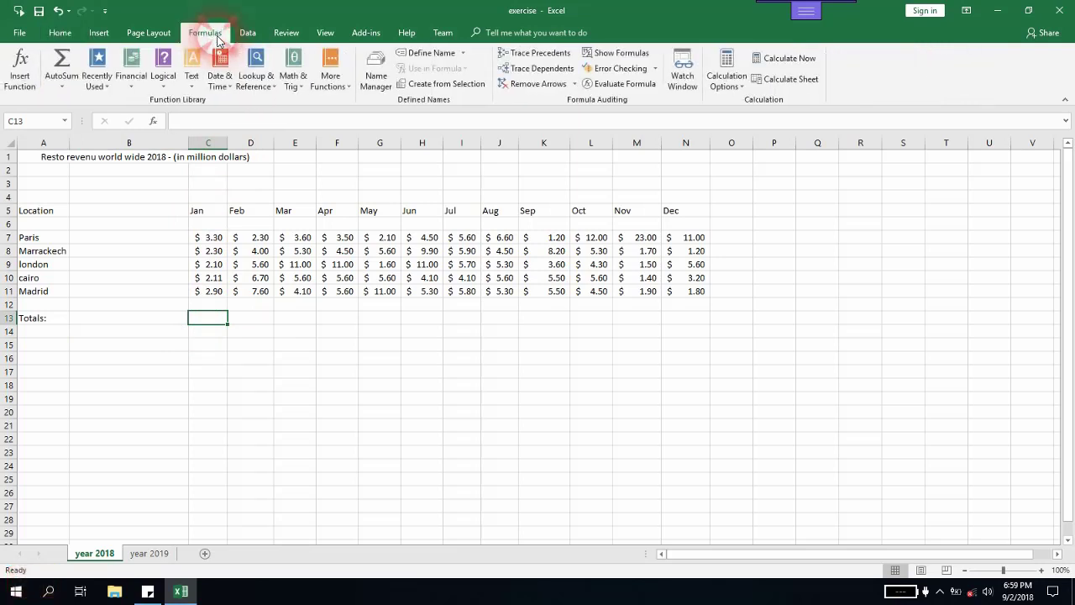
pyautogui.click(63, 80)
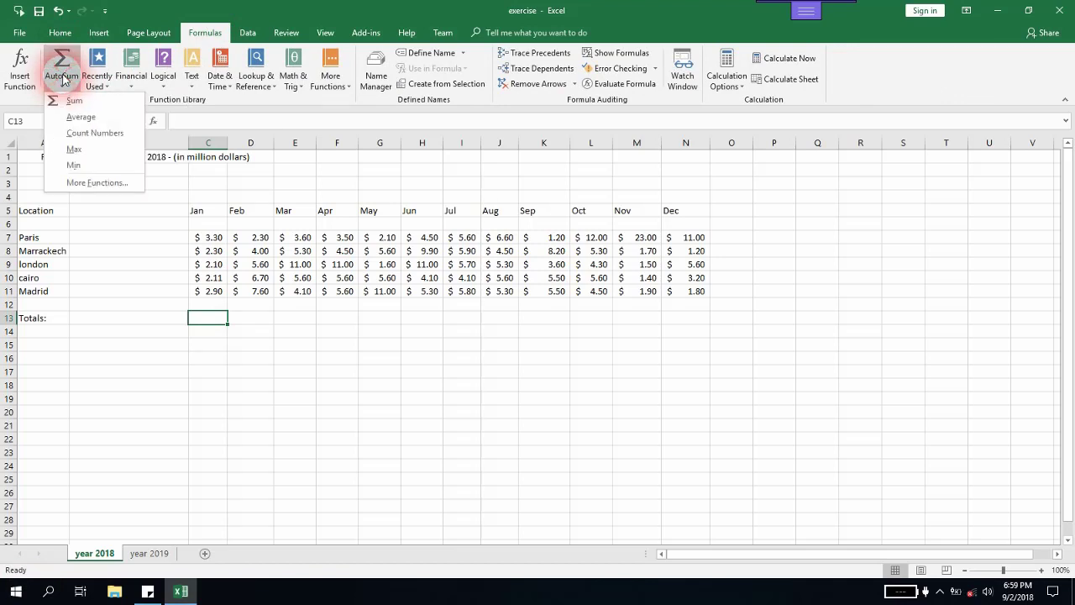
pyautogui.click(69, 102)
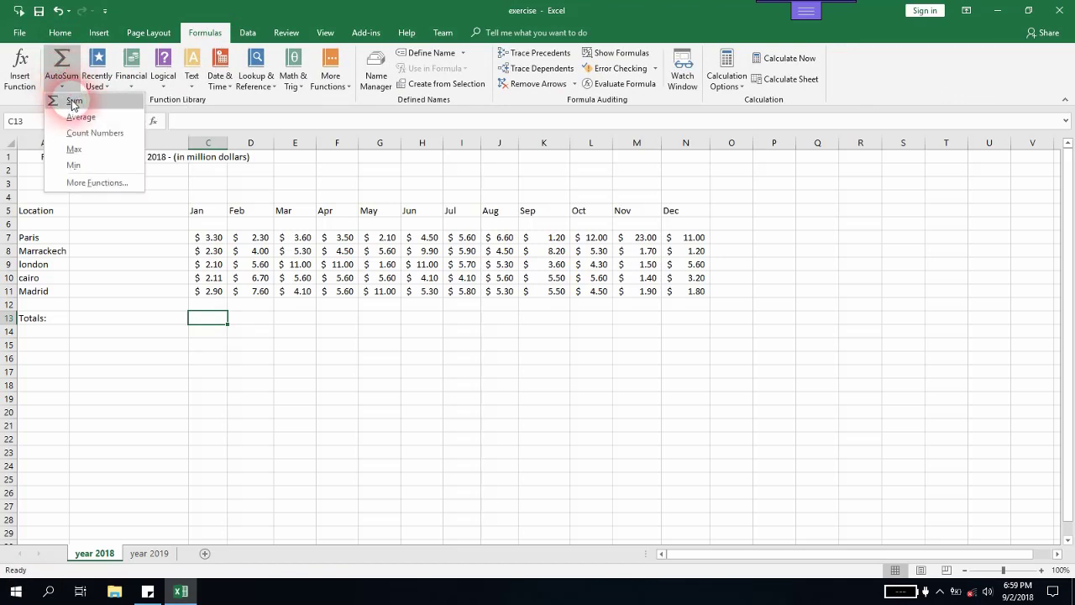
pyautogui.click(90, 184)
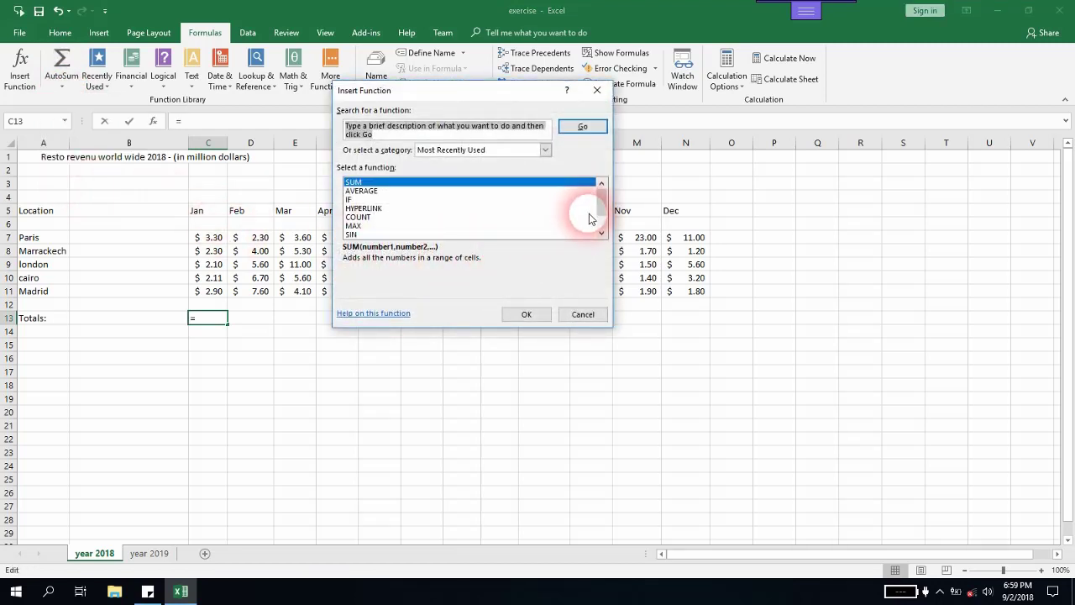
pyautogui.moveTo(600, 210); pyautogui.dragTo(570, 188)
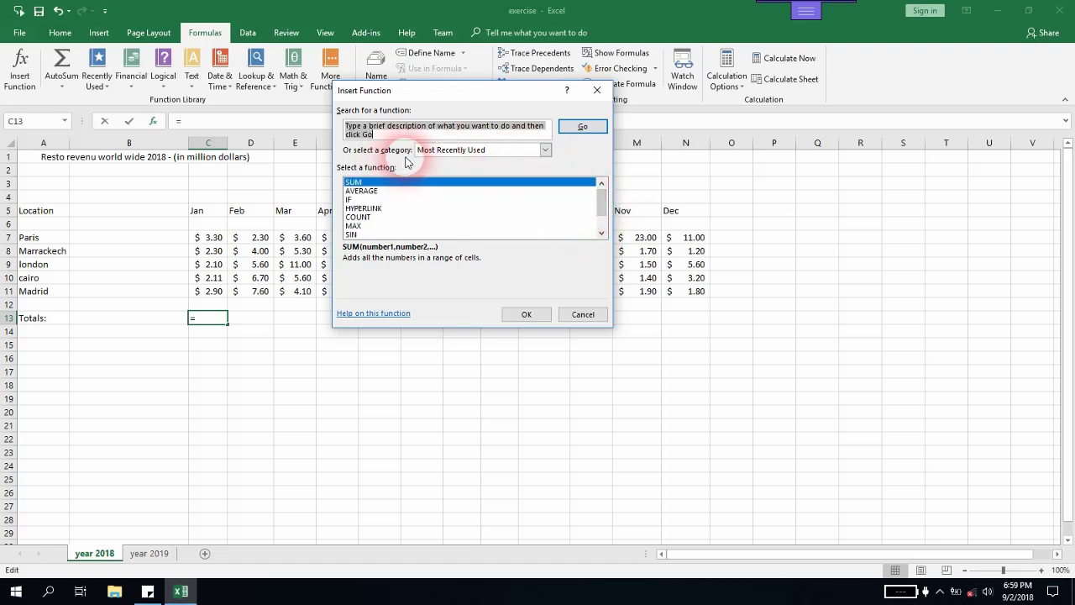
pyautogui.click(447, 152)
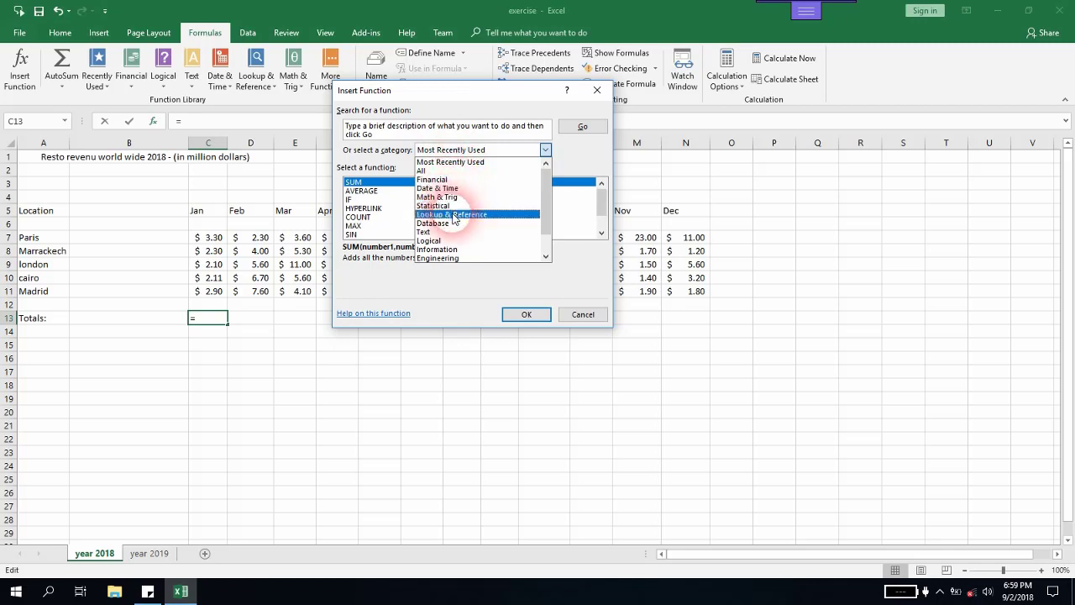
pyautogui.scroll(-1, 468, 240)
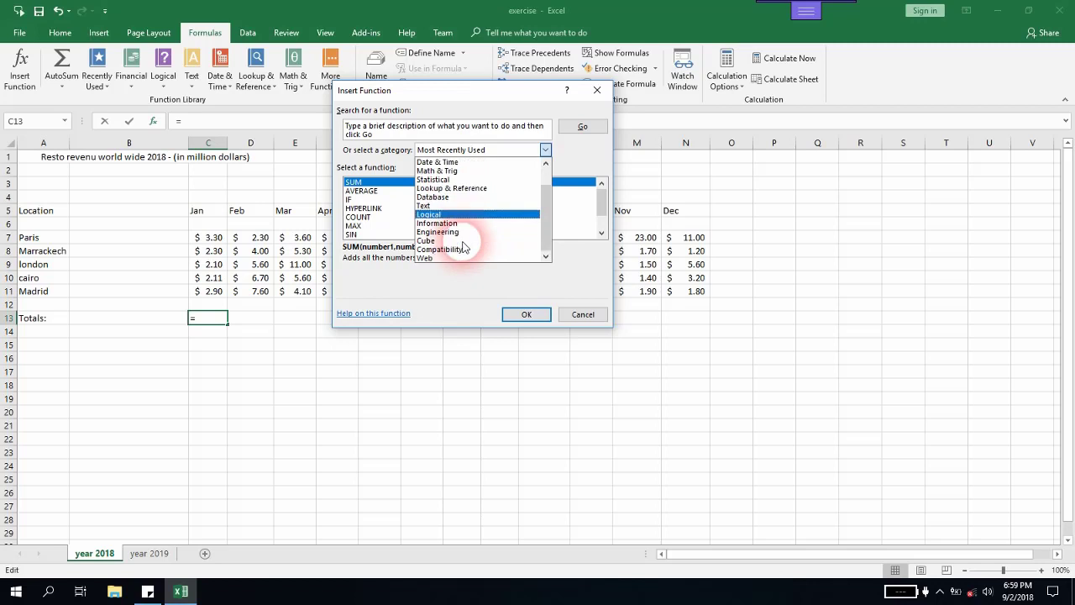
pyautogui.click(577, 171)
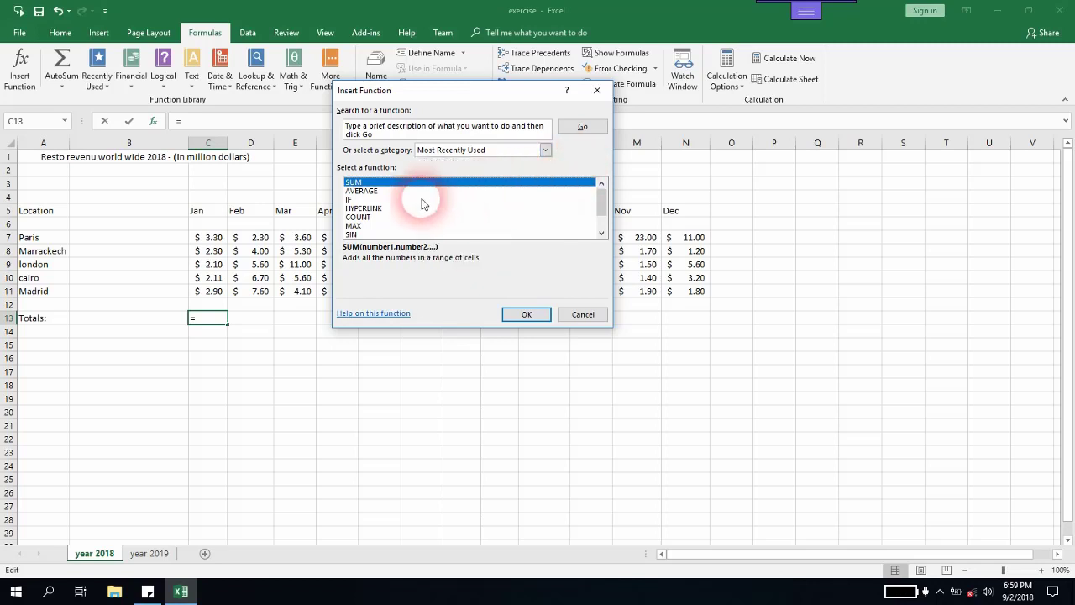
# Insert the SUM function in C13 with C7:C12 as its Number1 argument
pyautogui.click(352, 183)
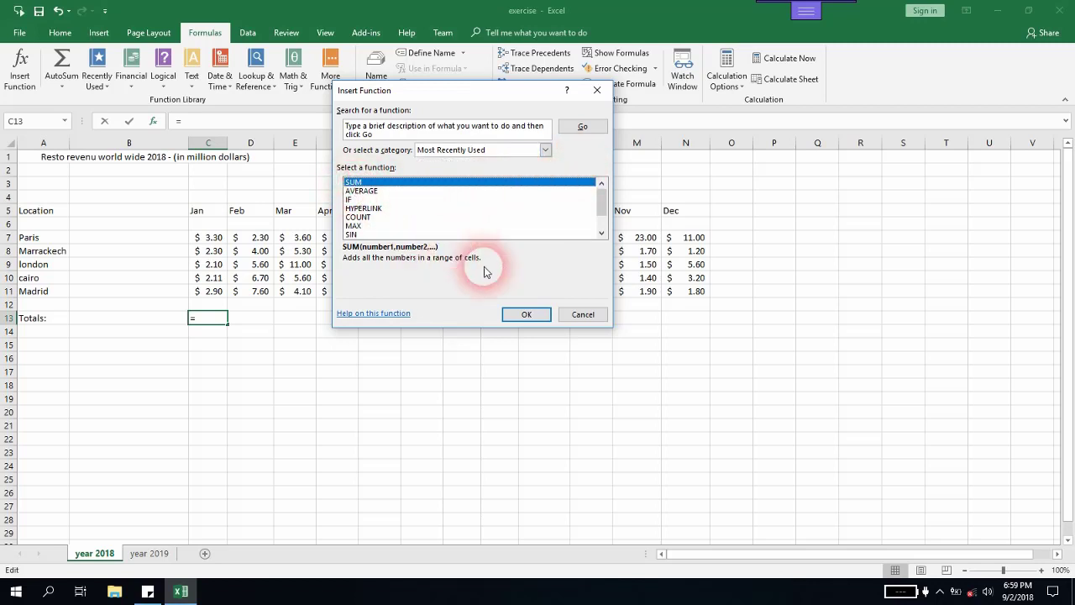
pyautogui.click(524, 313)
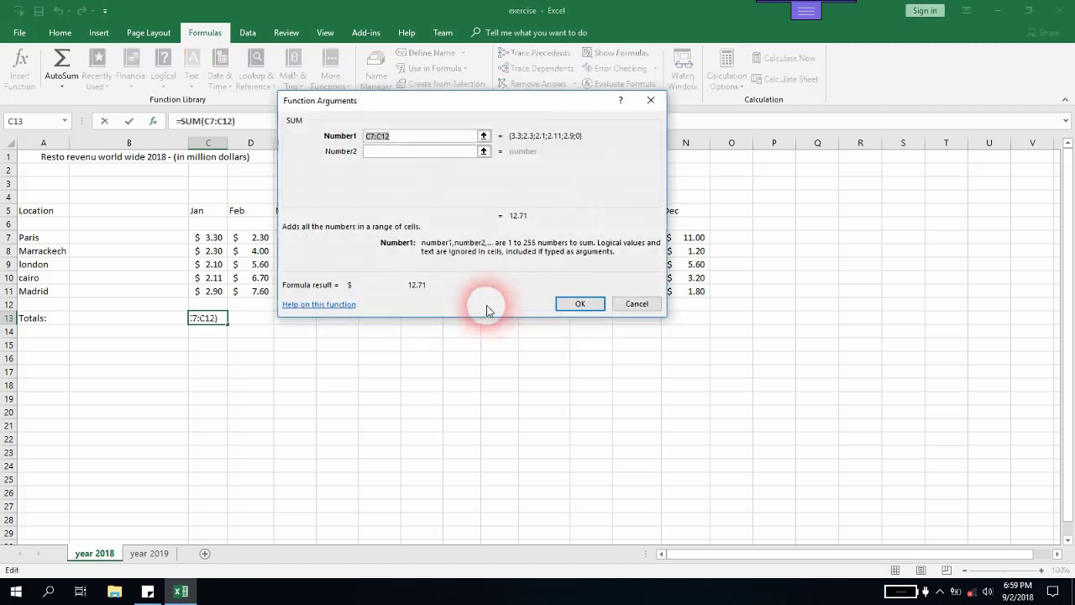
pyautogui.moveTo(436, 107); pyautogui.dragTo(461, 107)
pyautogui.click(467, 141)
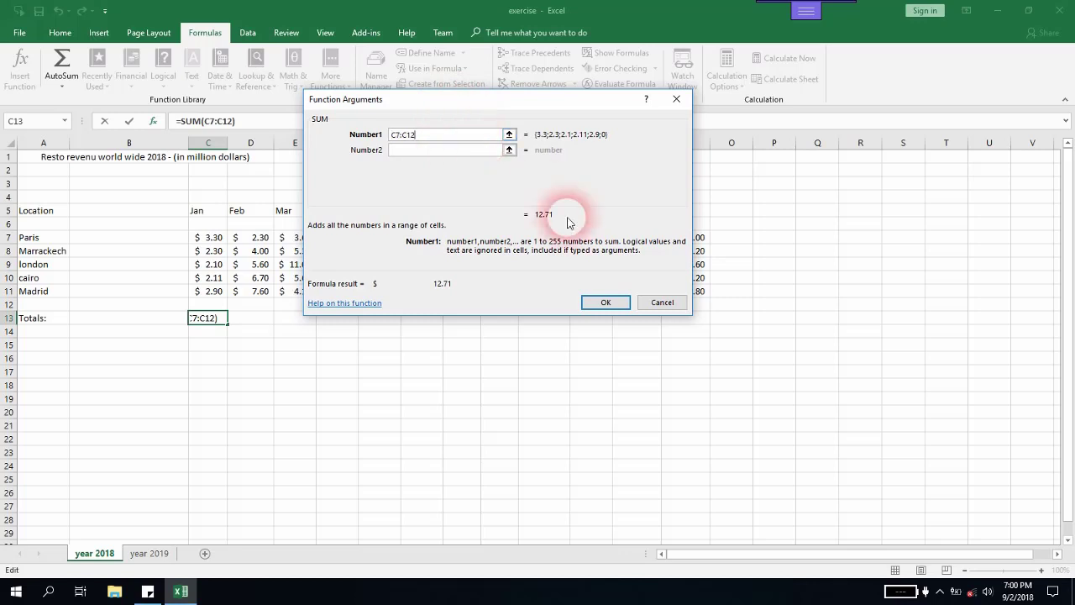
pyautogui.click(592, 302)
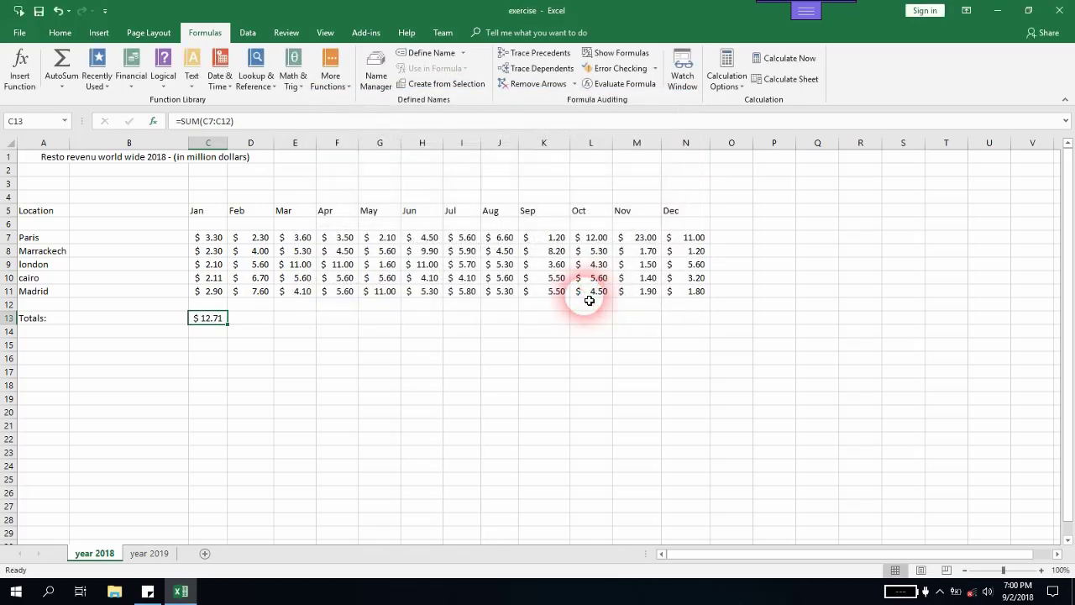
# Try to exclude the empty row 12 from the January SUM range in C13
pyautogui.doubleClick(217, 323)
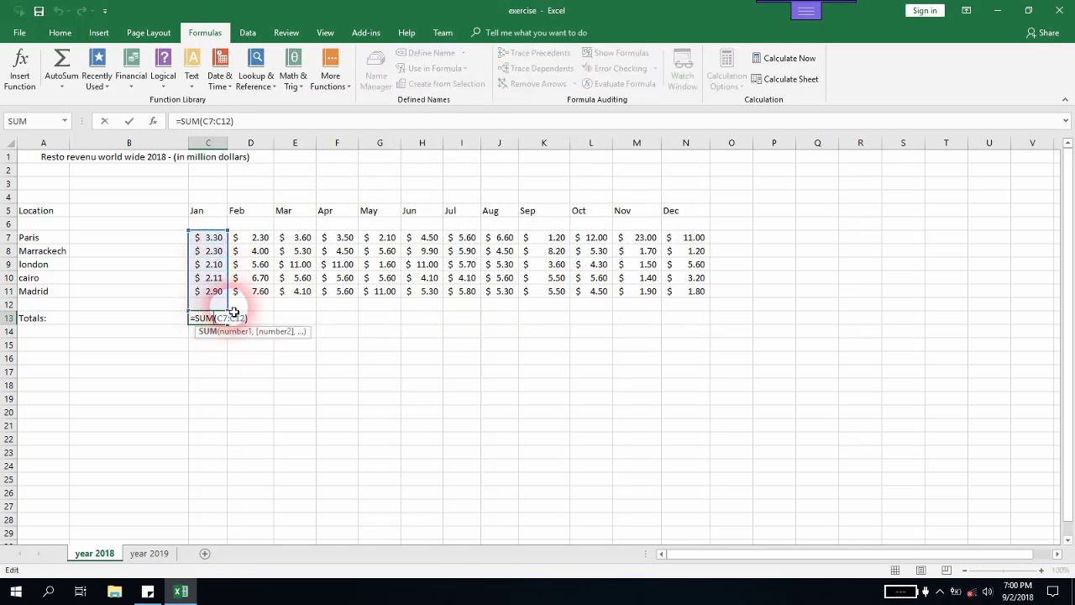
pyautogui.hotkey('ctrl', 'Return')
pyautogui.moveTo(221, 311); pyautogui.dragTo(221, 299)
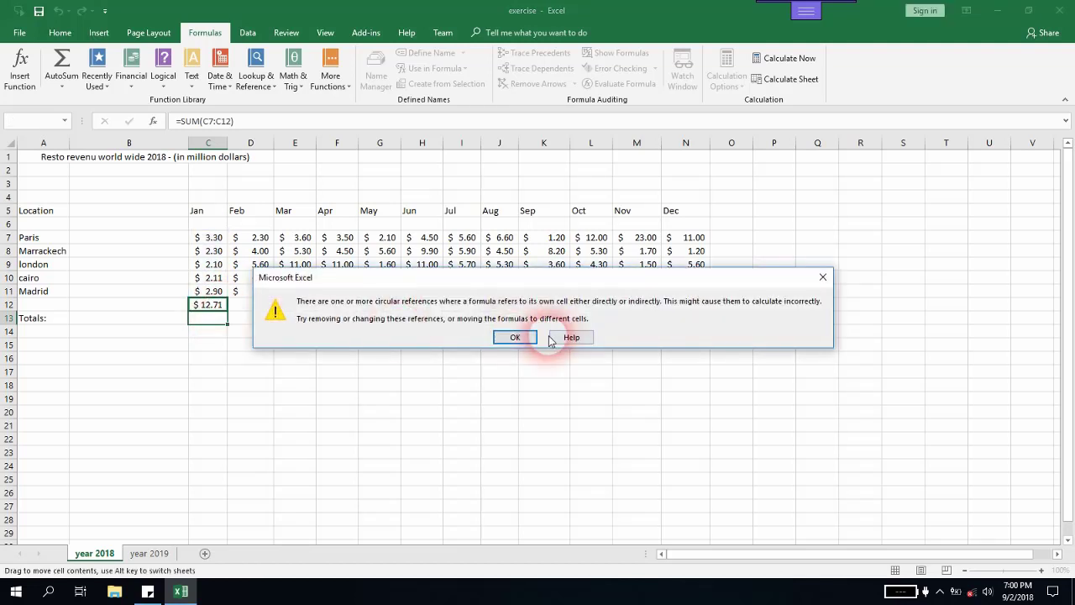
pyautogui.hotkey('ctrl', 'alt', 'p')
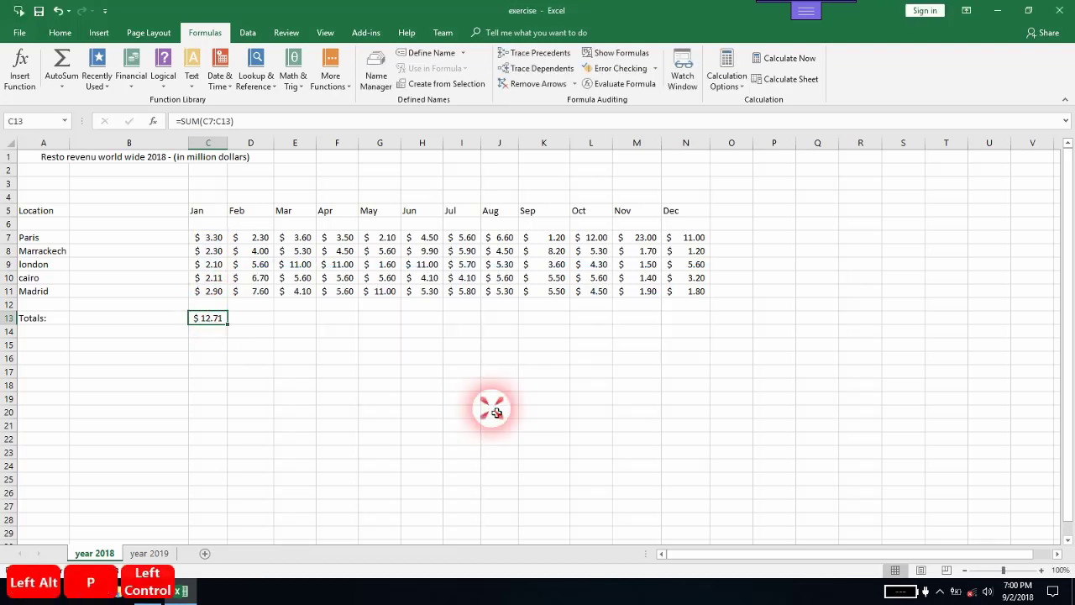
# Correct the SUM range in C13 so the January total no longer includes its own cell
pyautogui.doubleClick(220, 319)
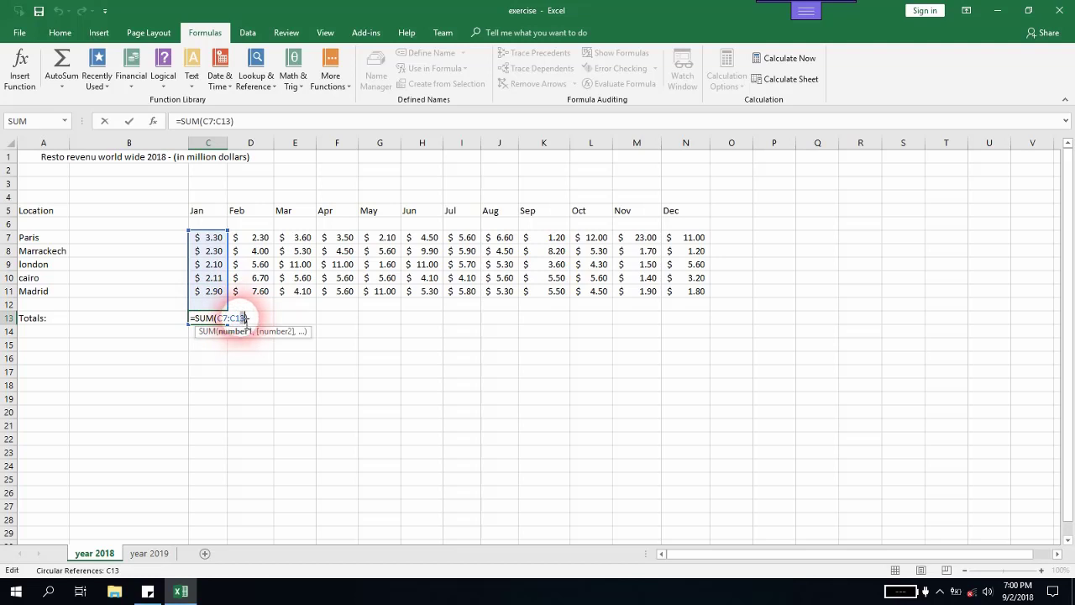
pyautogui.press('Return')
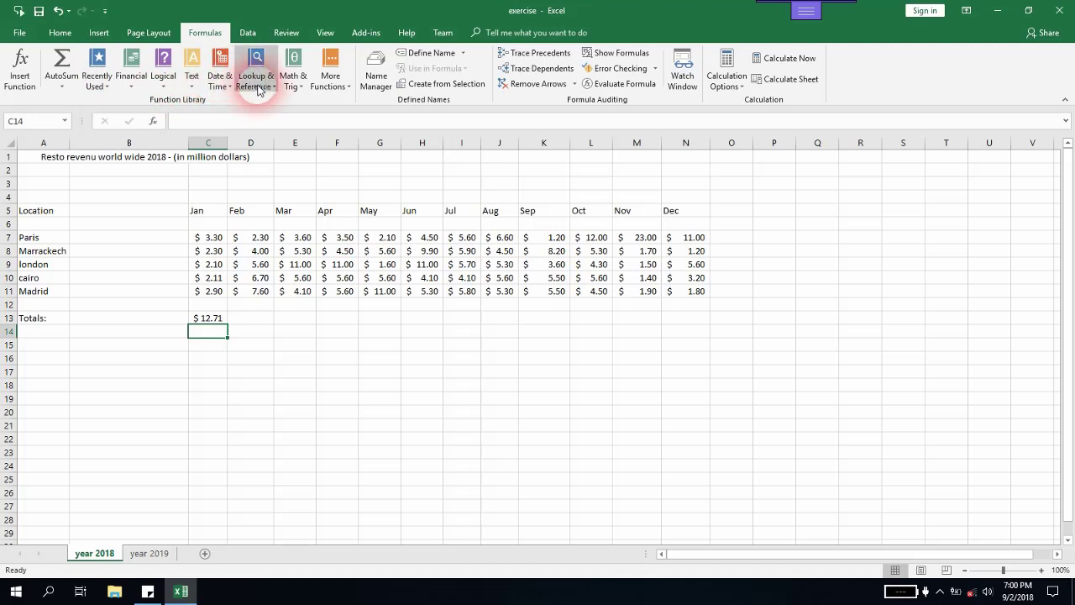
pyautogui.click(319, 89)
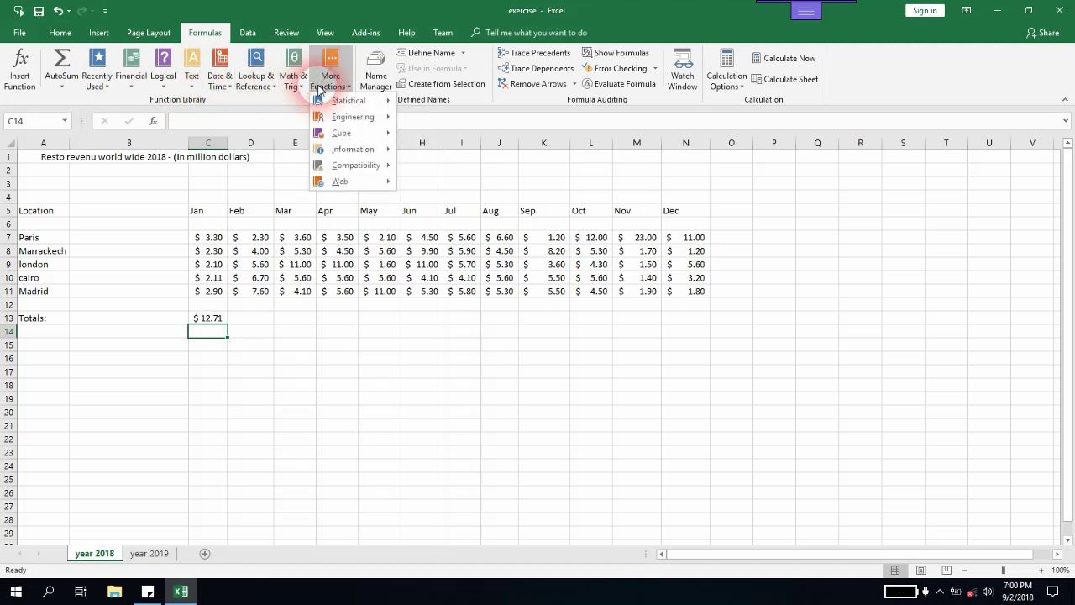
pyautogui.click(324, 118)
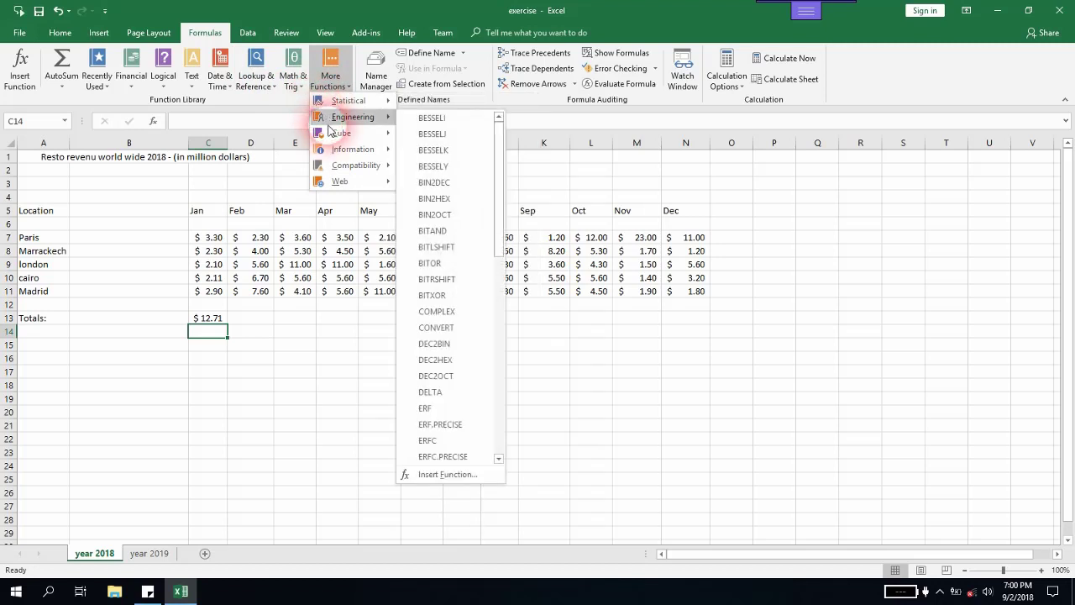
pyautogui.click(344, 167)
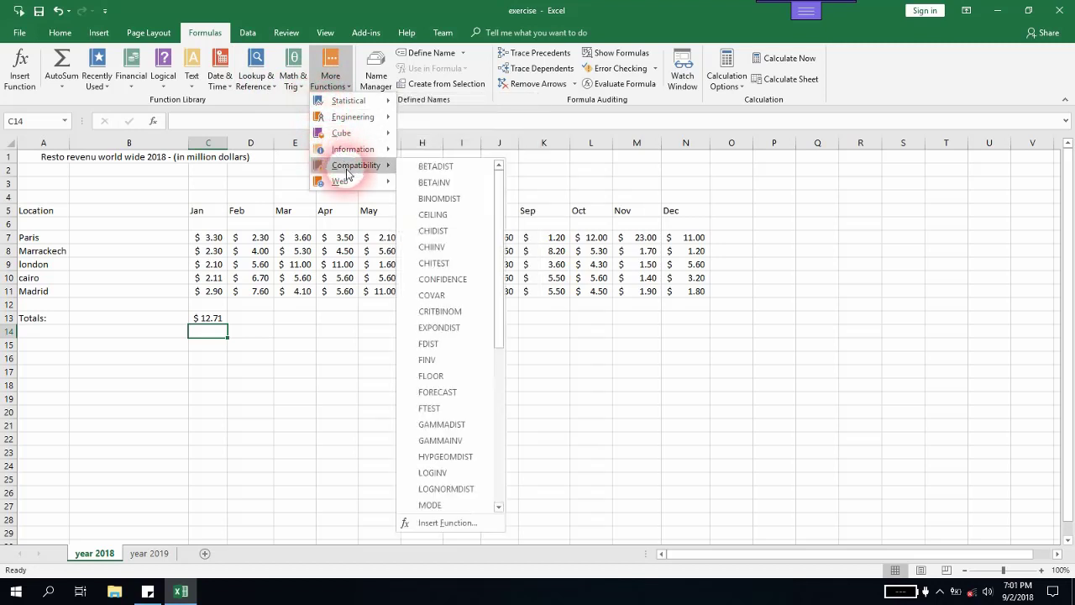
pyautogui.click(349, 179)
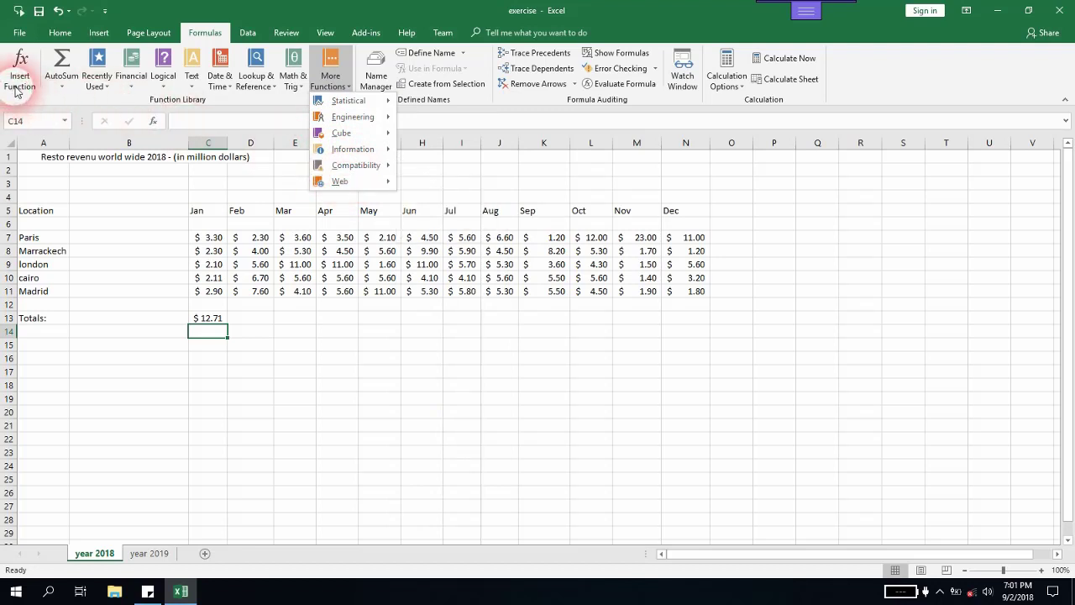
pyautogui.click(261, 120)
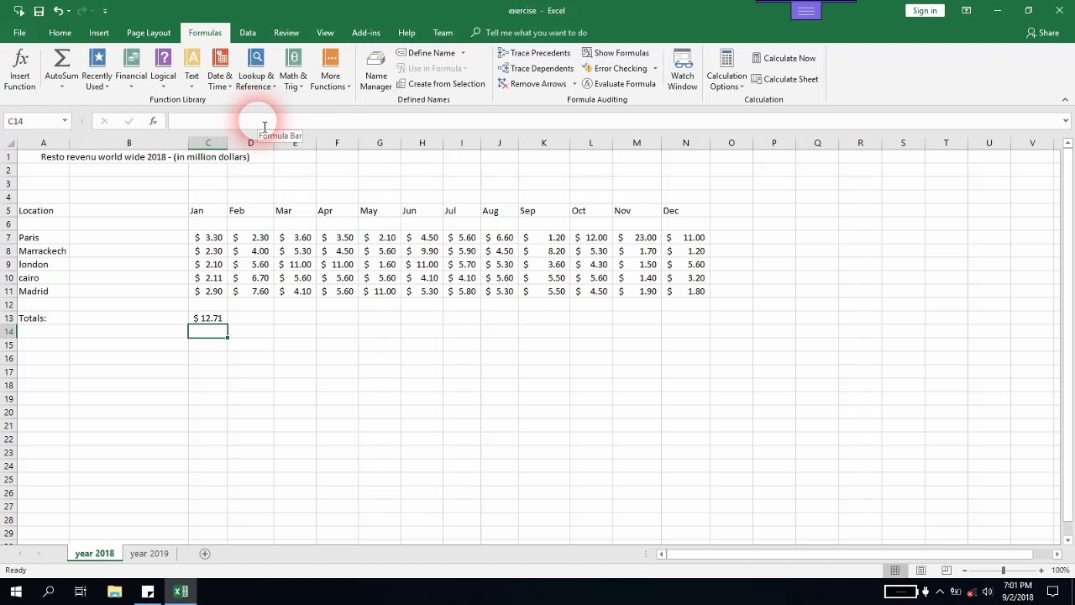
pyautogui.hotkey('alt', 'p')
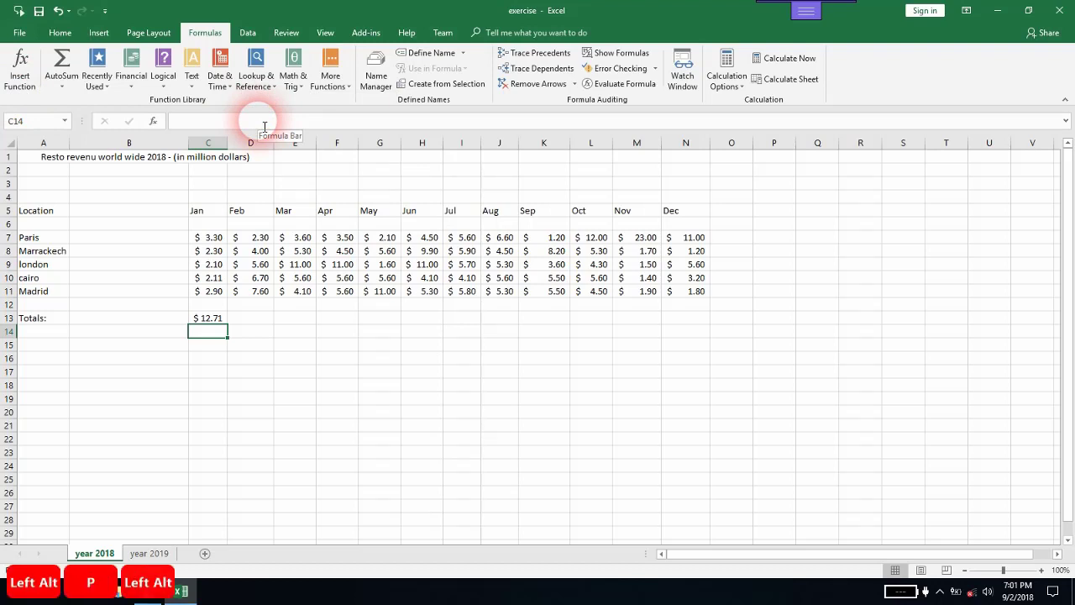
# Fill the January SUM formula from C13 across the Totals row to N13 and inspect the cell range used by the formula in D13
pyautogui.click(220, 319)
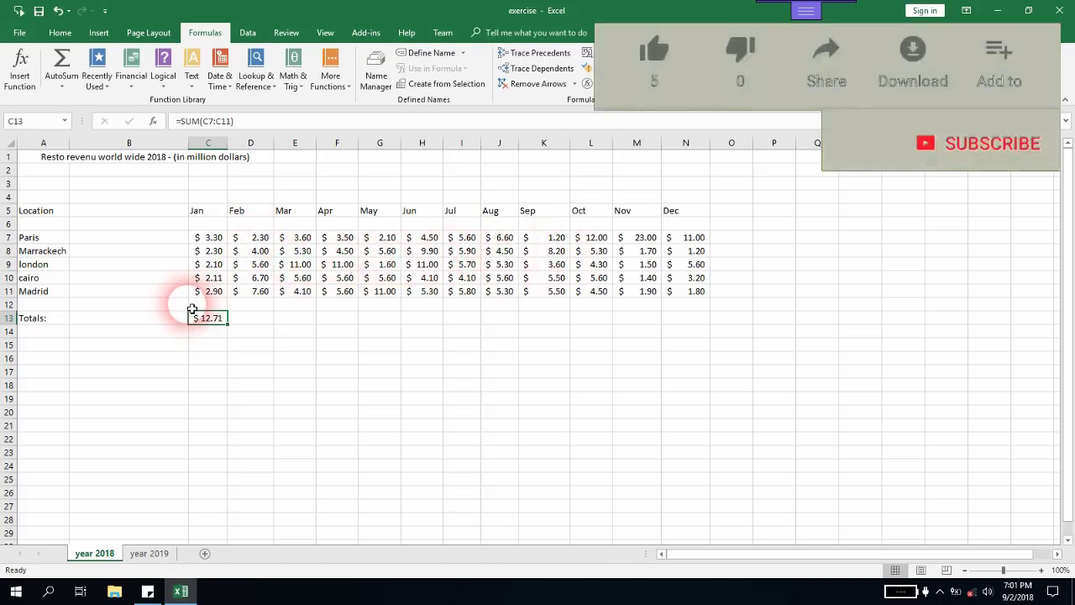
pyautogui.moveTo(230, 327); pyautogui.dragTo(706, 324)
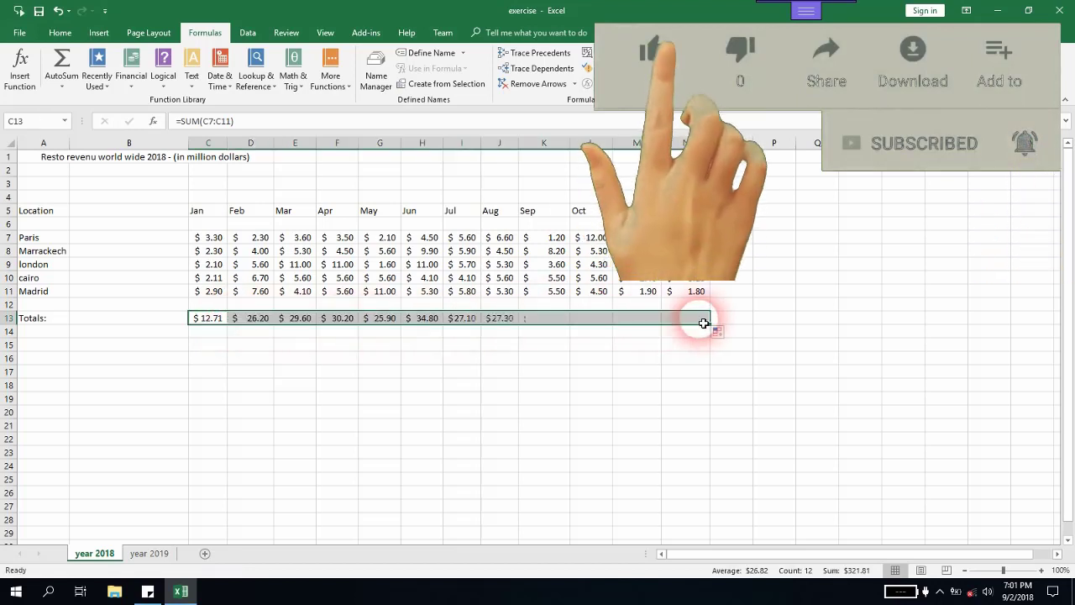
pyautogui.click(255, 319)
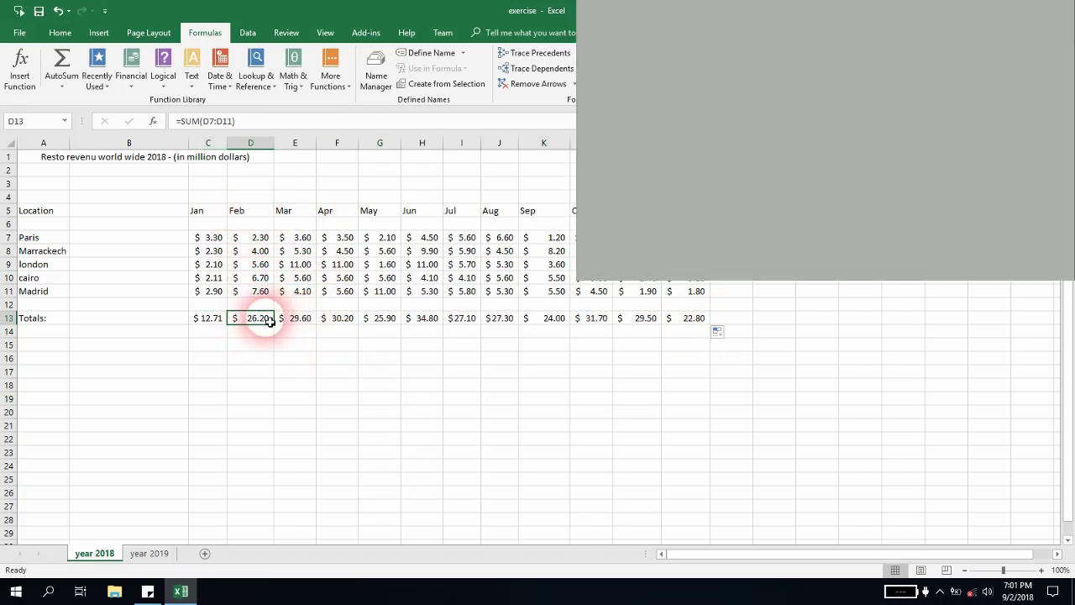
pyautogui.doubleClick(256, 319)
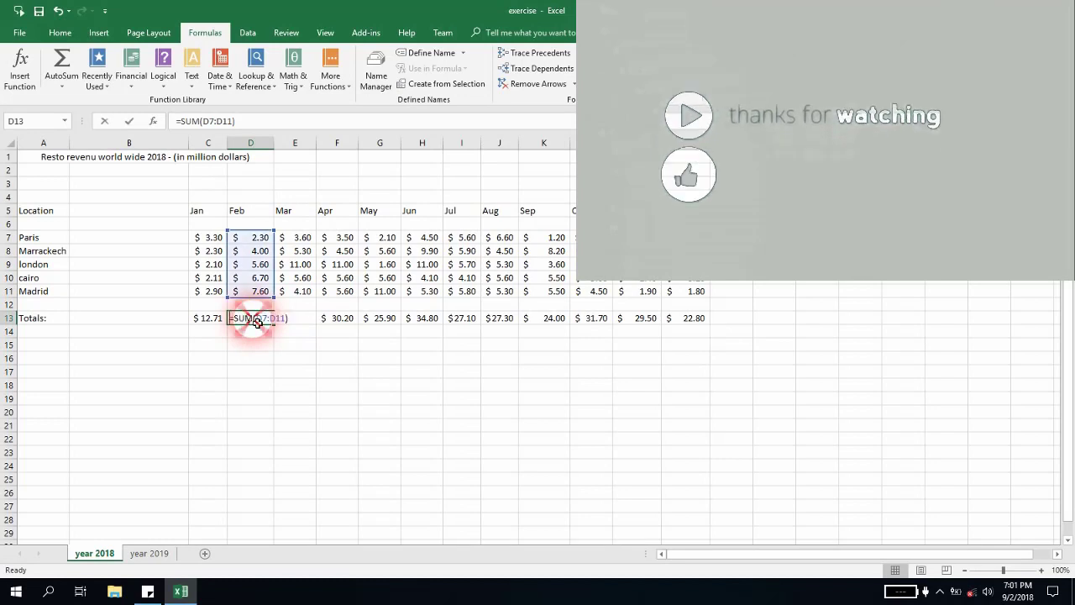